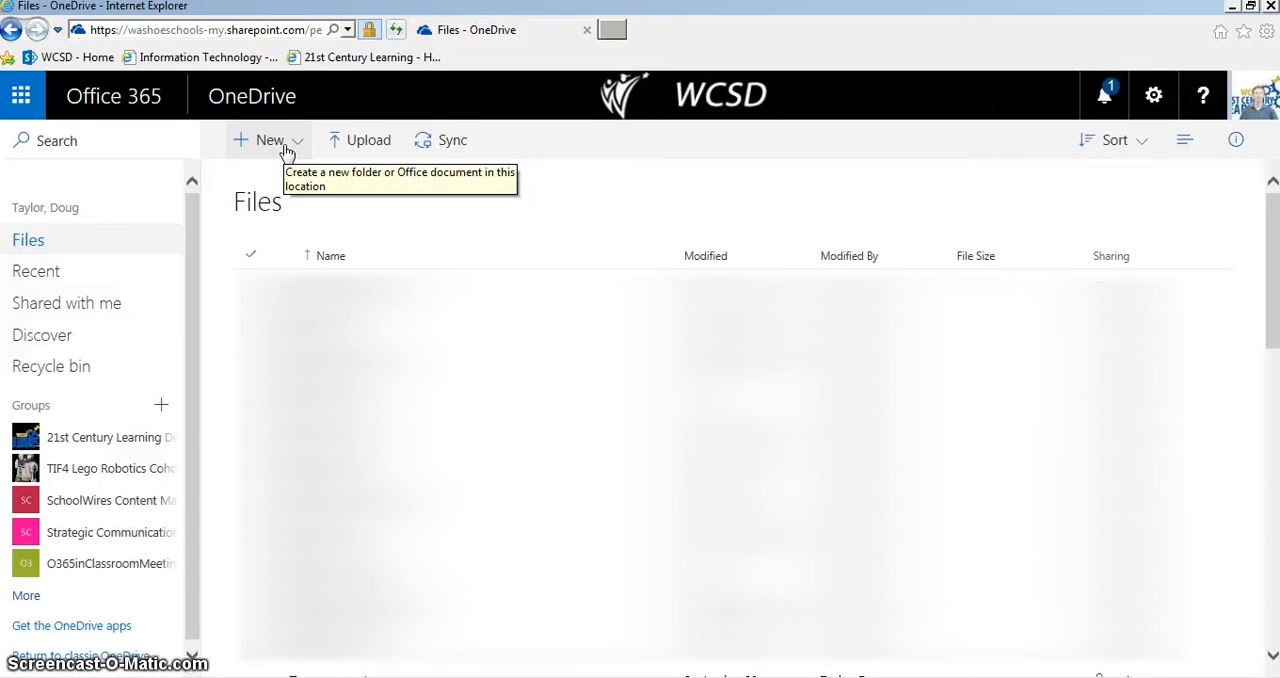
Create a new OneNote notebook named "webinar testing notebook" in the OneDrive files
click(278, 150)
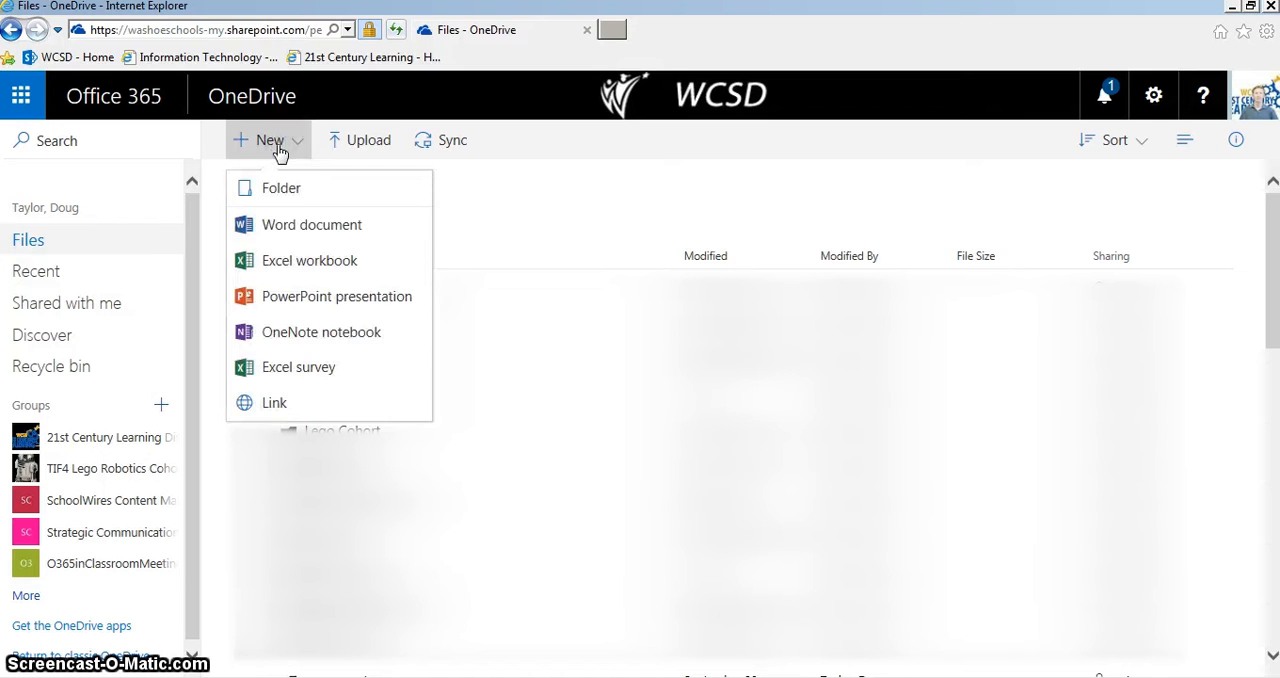
click(298, 334)
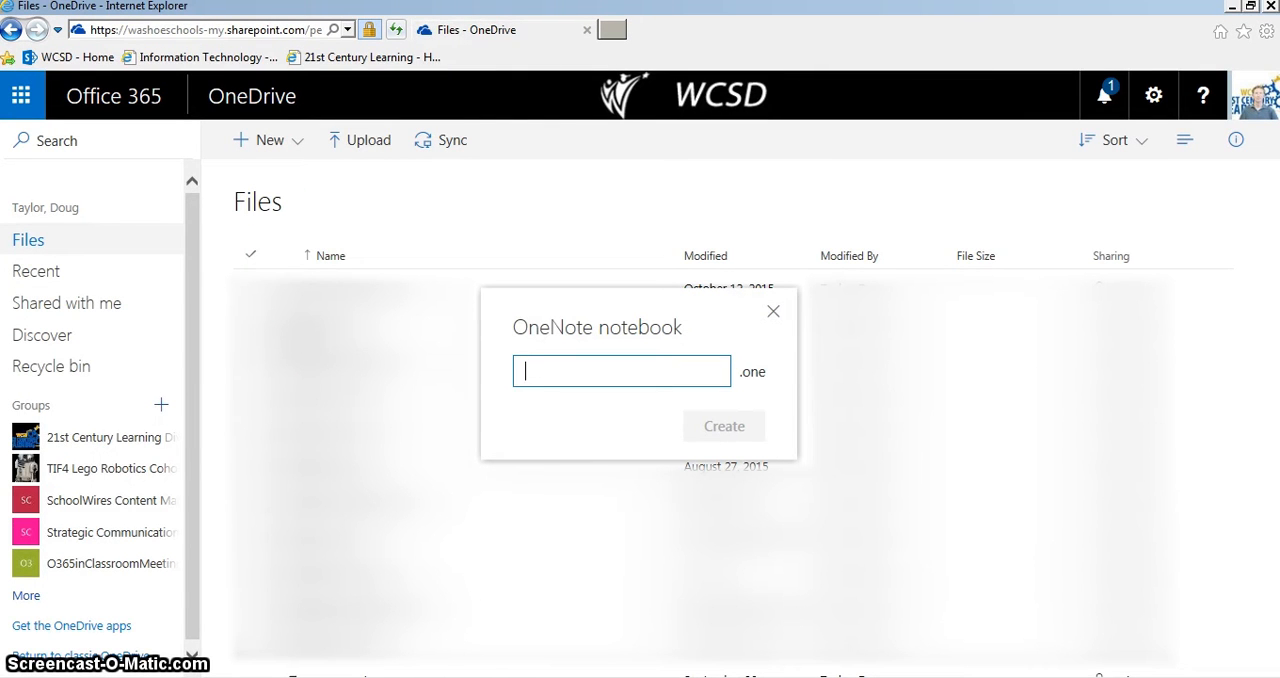
text(webinar testing mn)
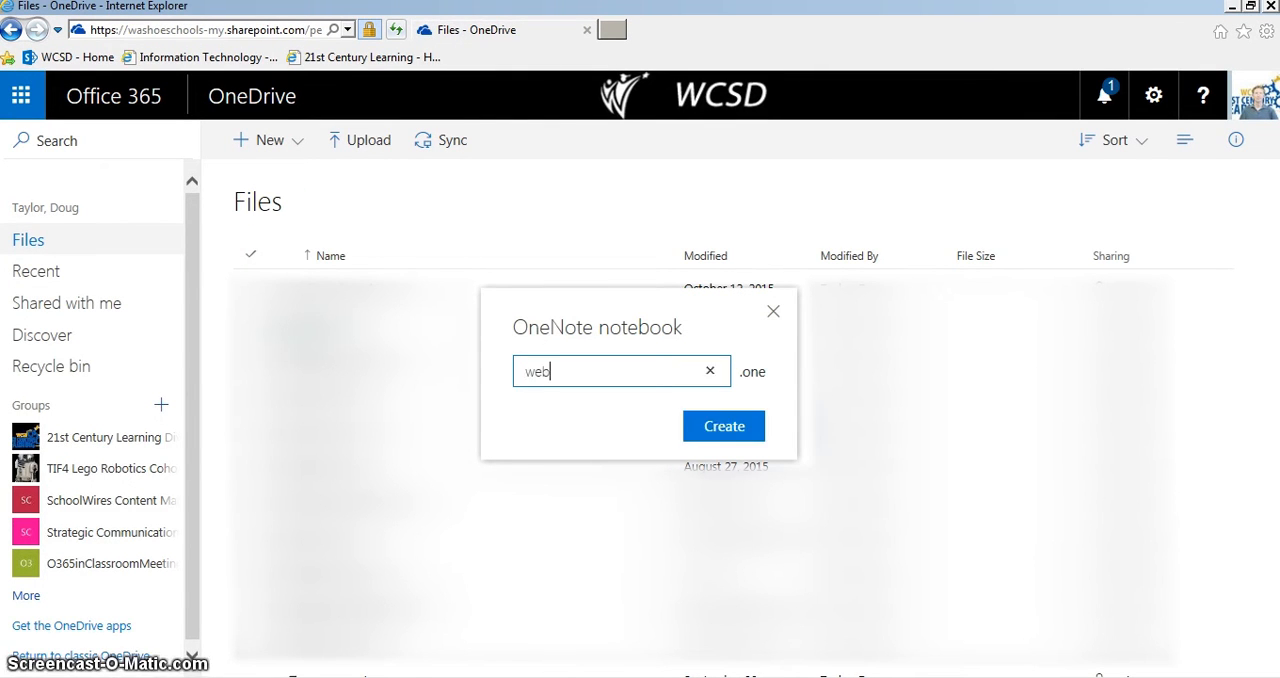
key(BackSpace)
key(BackSpace)
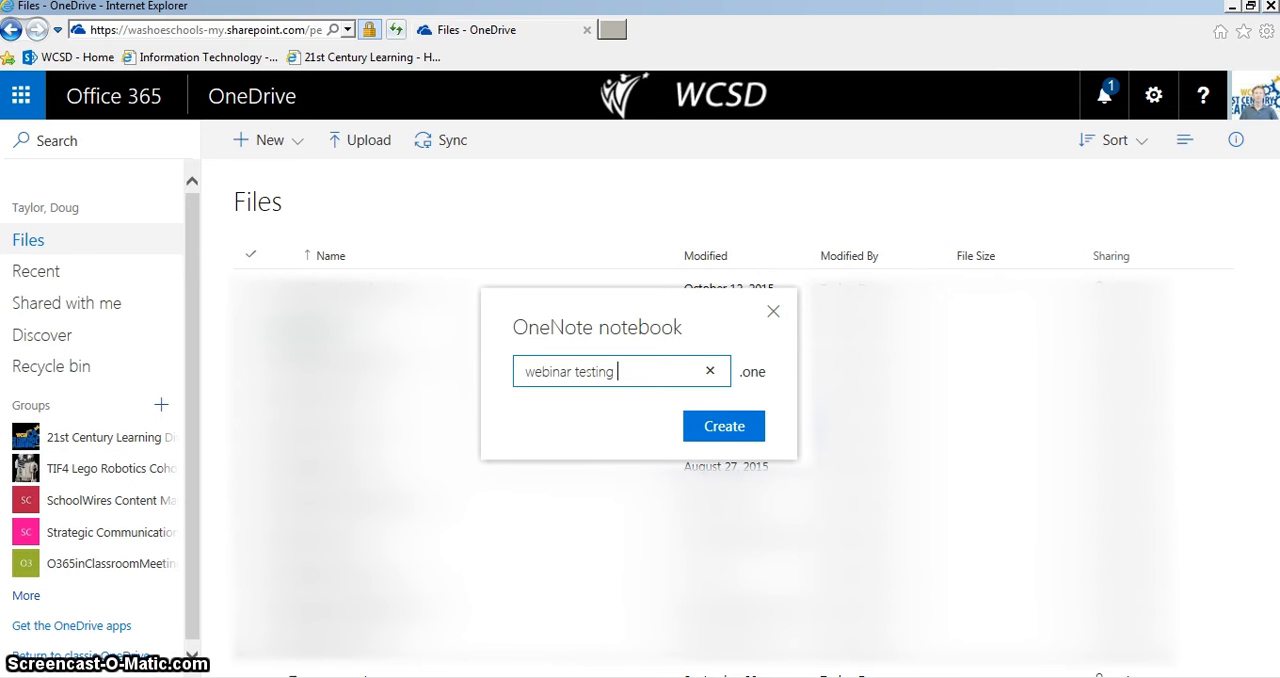
text(notebook)
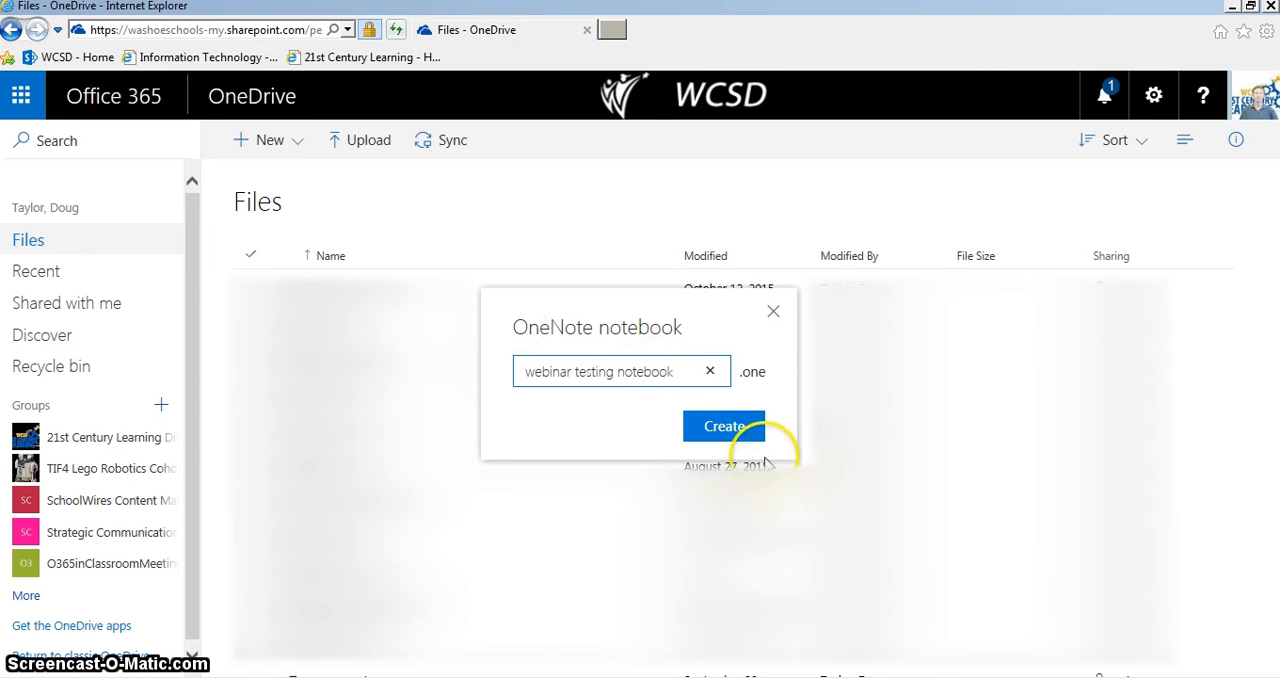
click(735, 430)
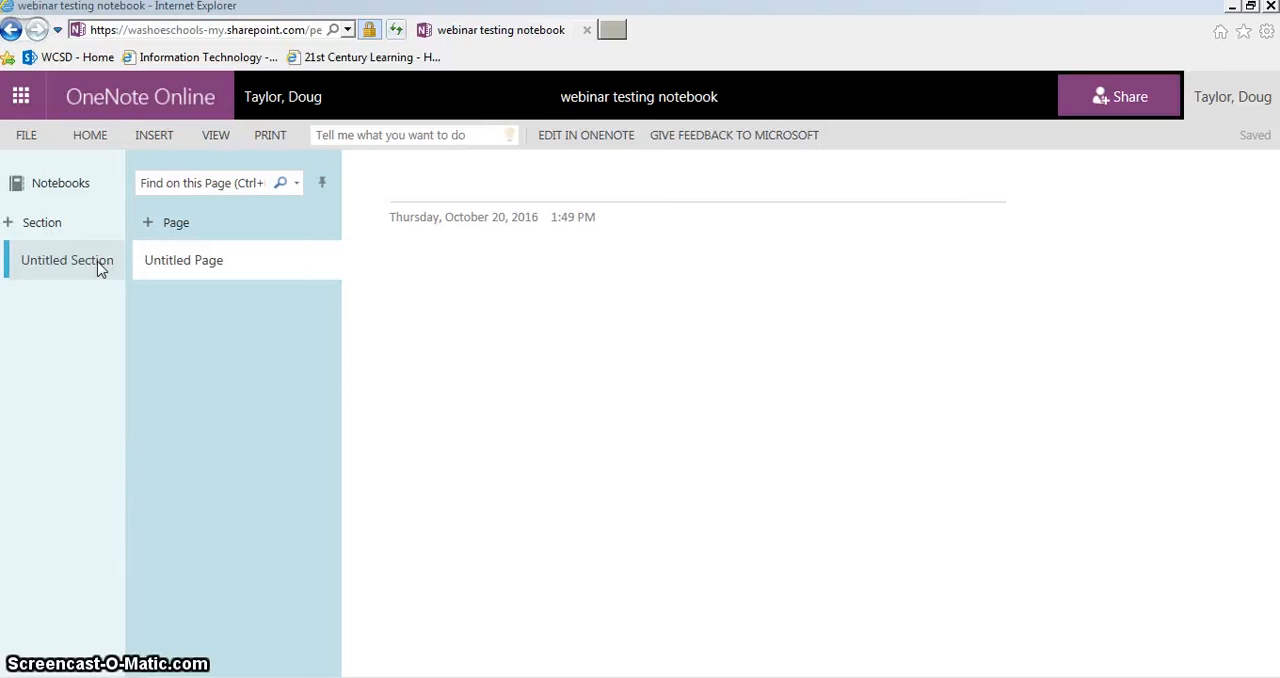
Add three sections named Class Notes, Homework and To Do to the notebook
click(63, 224)
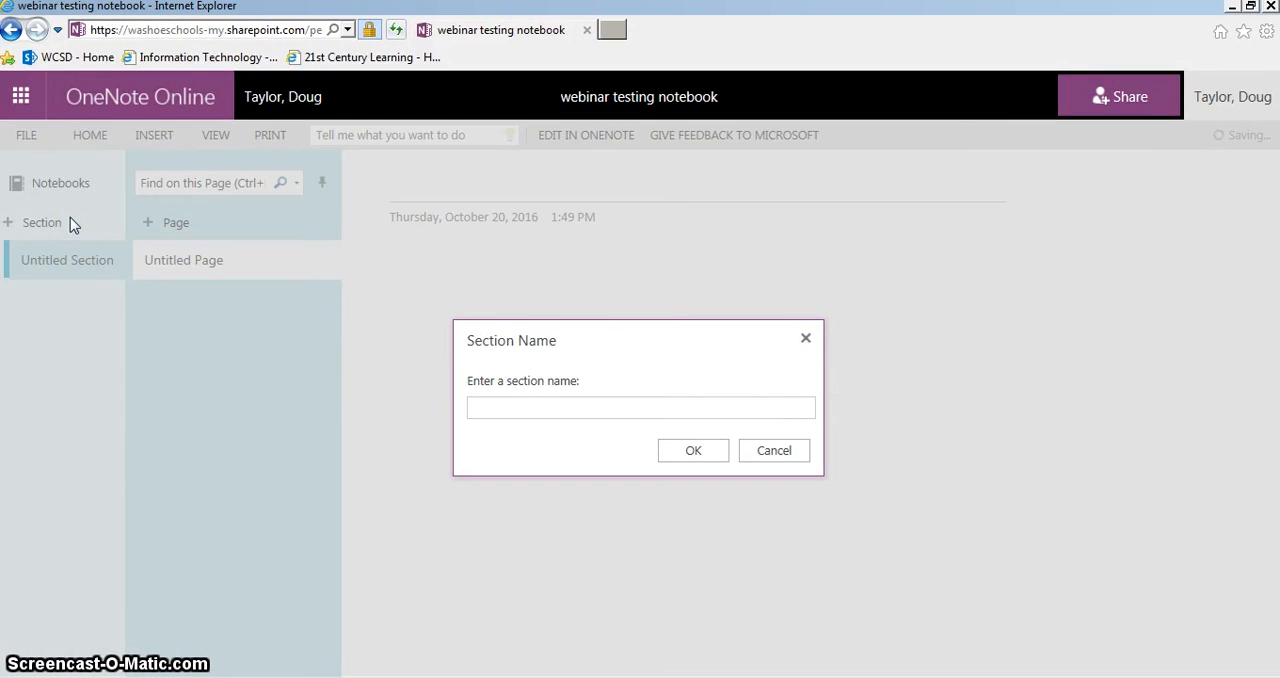
text(Class Notes)
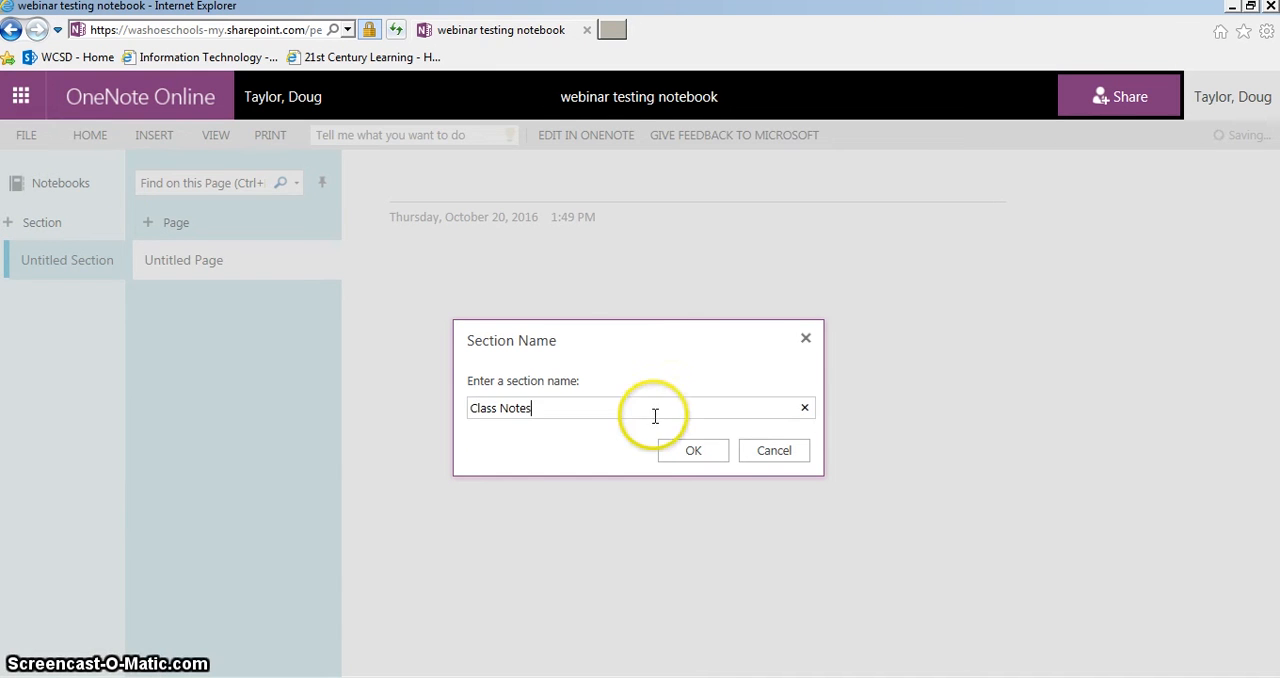
click(678, 448)
click(46, 221)
text(Home)
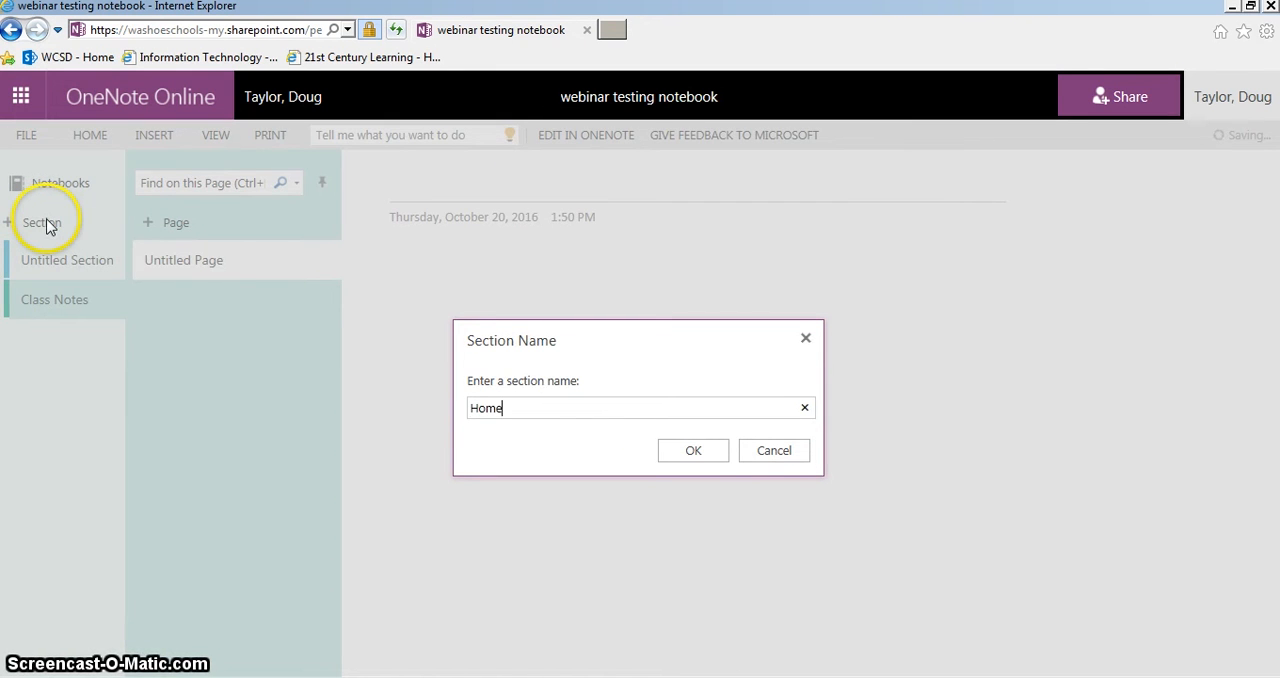
text(work)
click(693, 450)
click(48, 224)
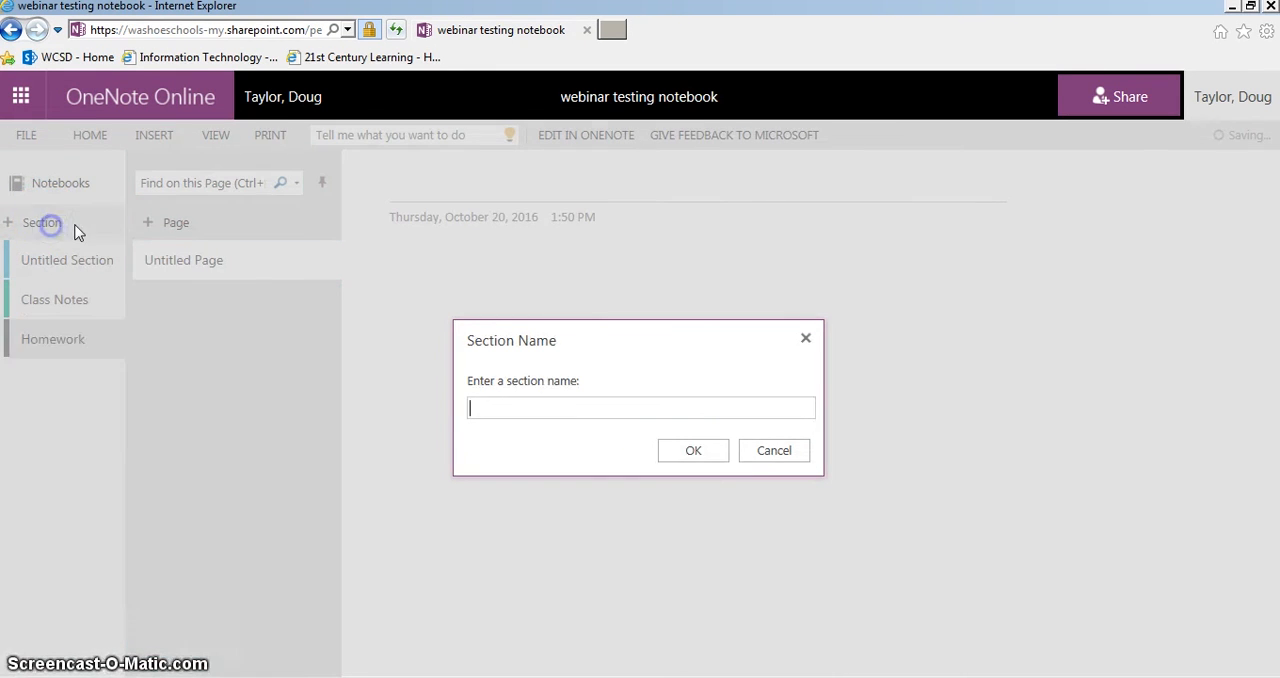
text(To Do)
click(693, 450)
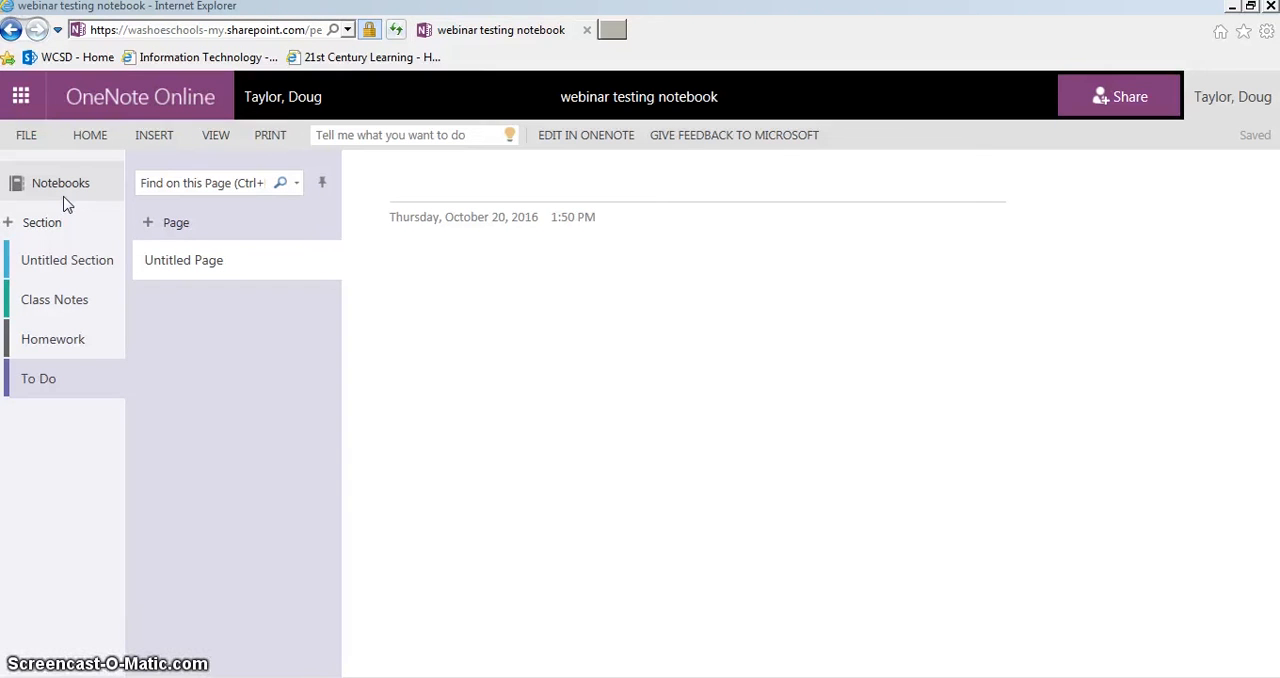
Rename the untitled section as Projects
click(75, 246)
right_click(63, 250)
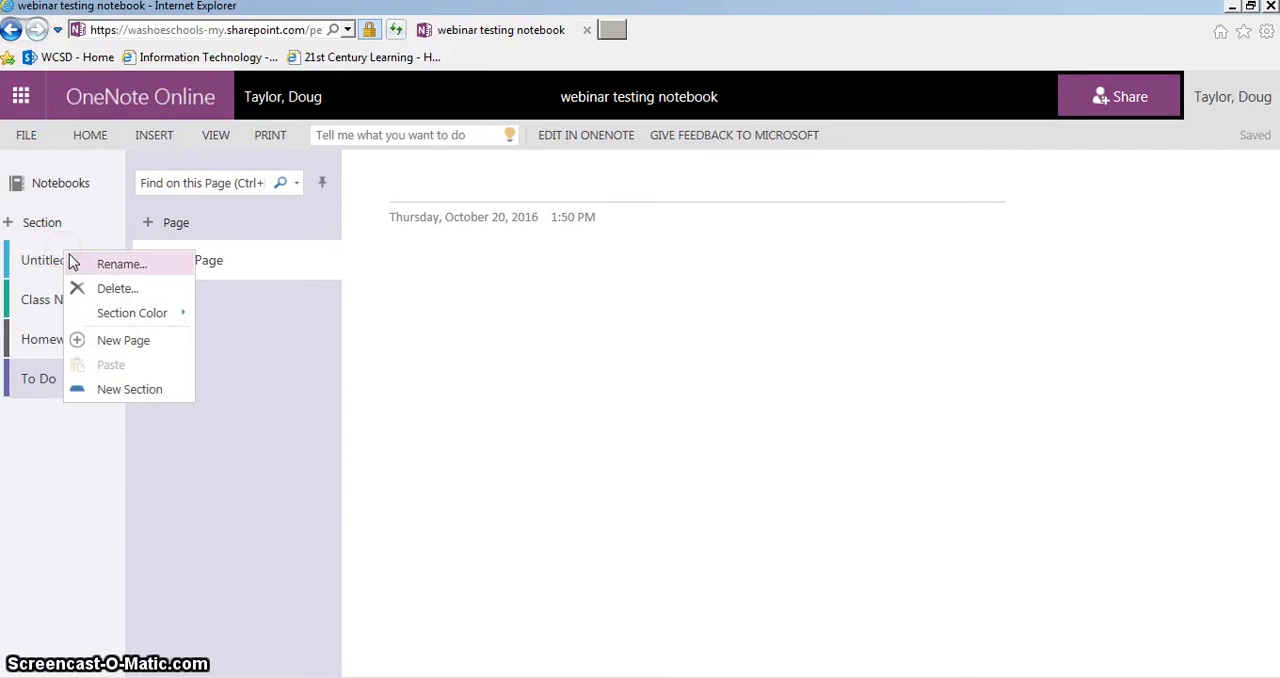
click(115, 266)
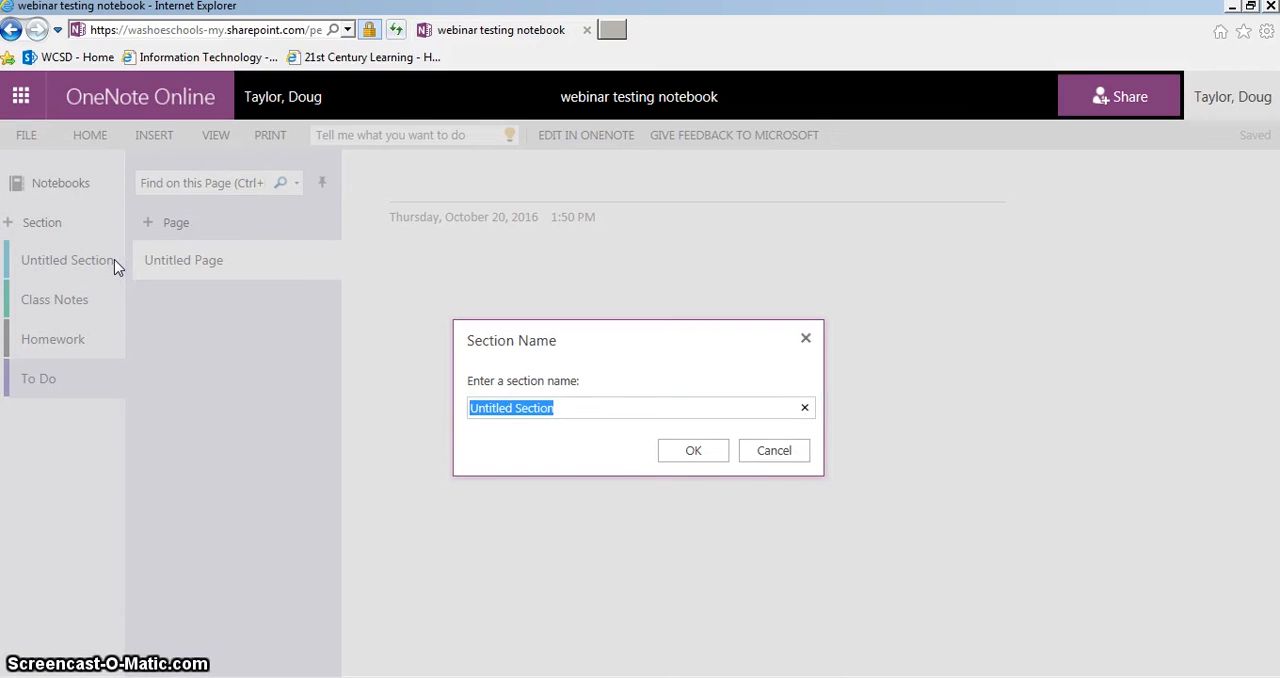
click(591, 404)
triple_click(587, 404)
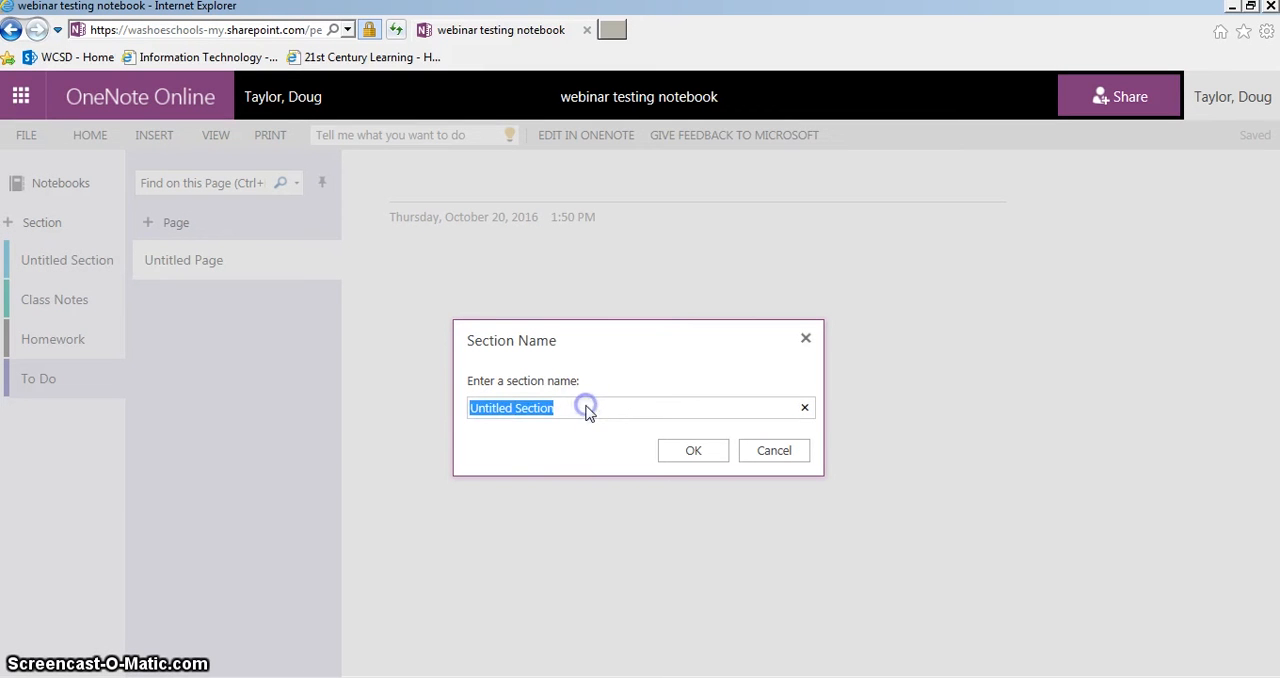
text(Projects)
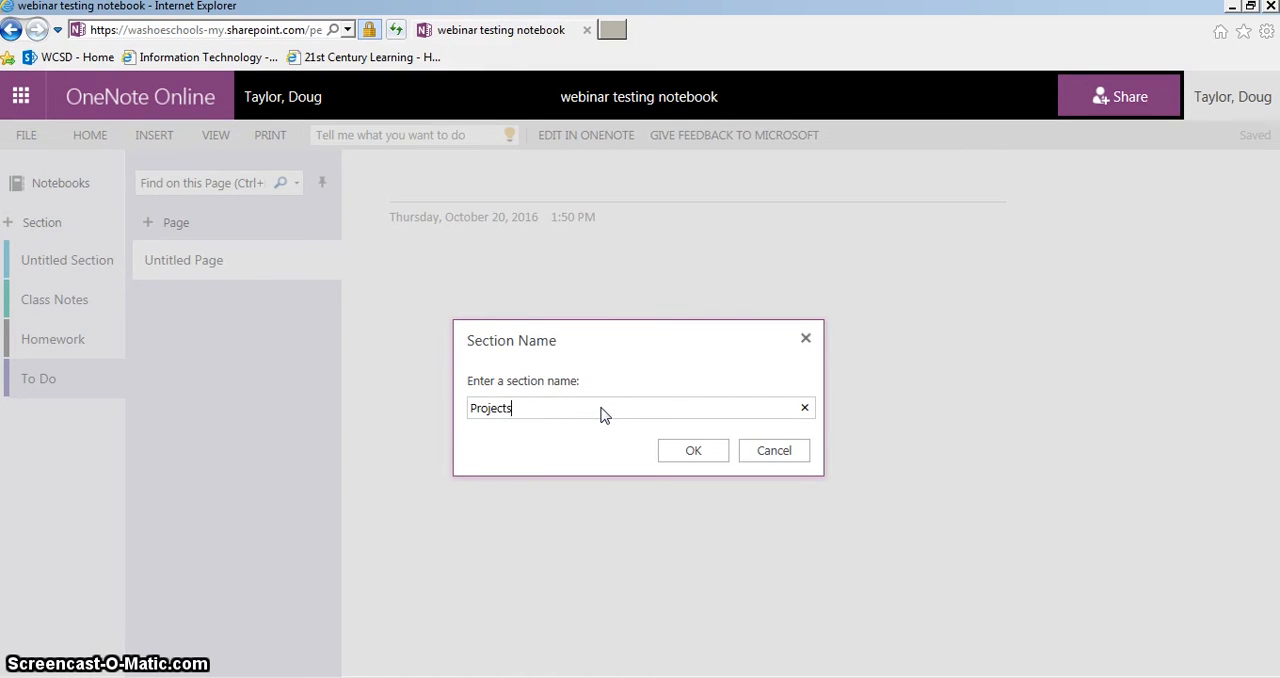
key(Return)
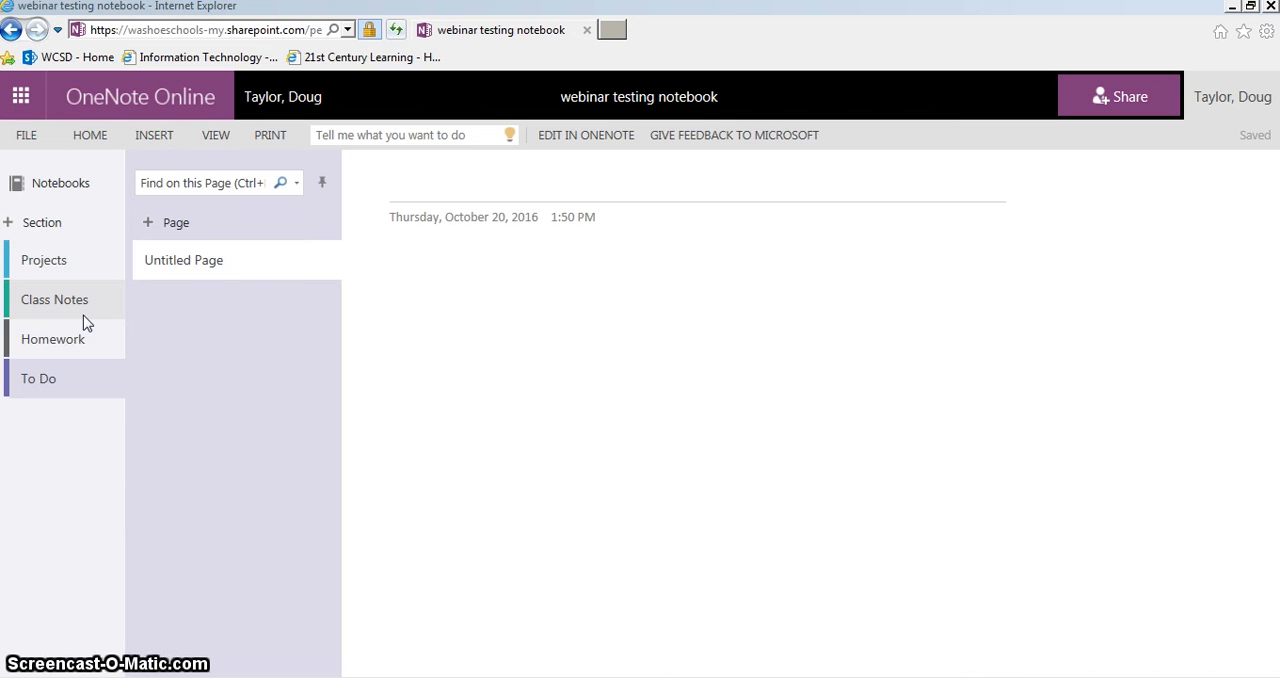
Title the untitled page in the Class Notes section "Notes for Today"
click(57, 299)
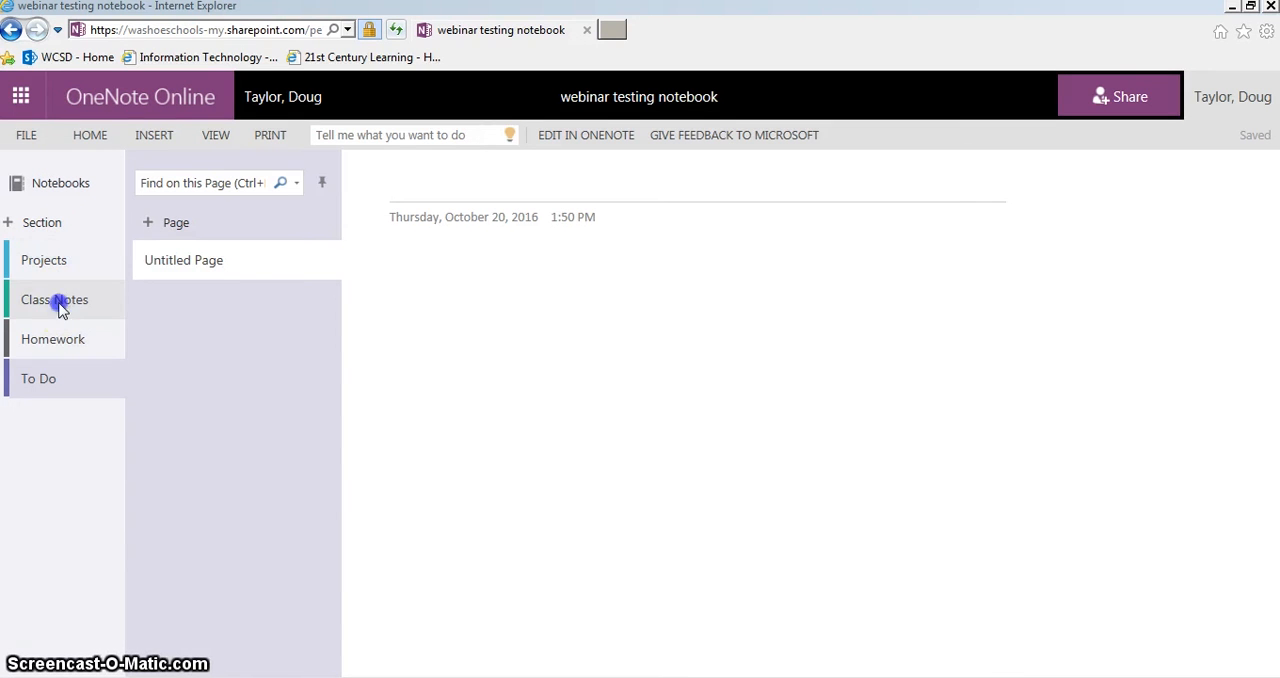
click(497, 186)
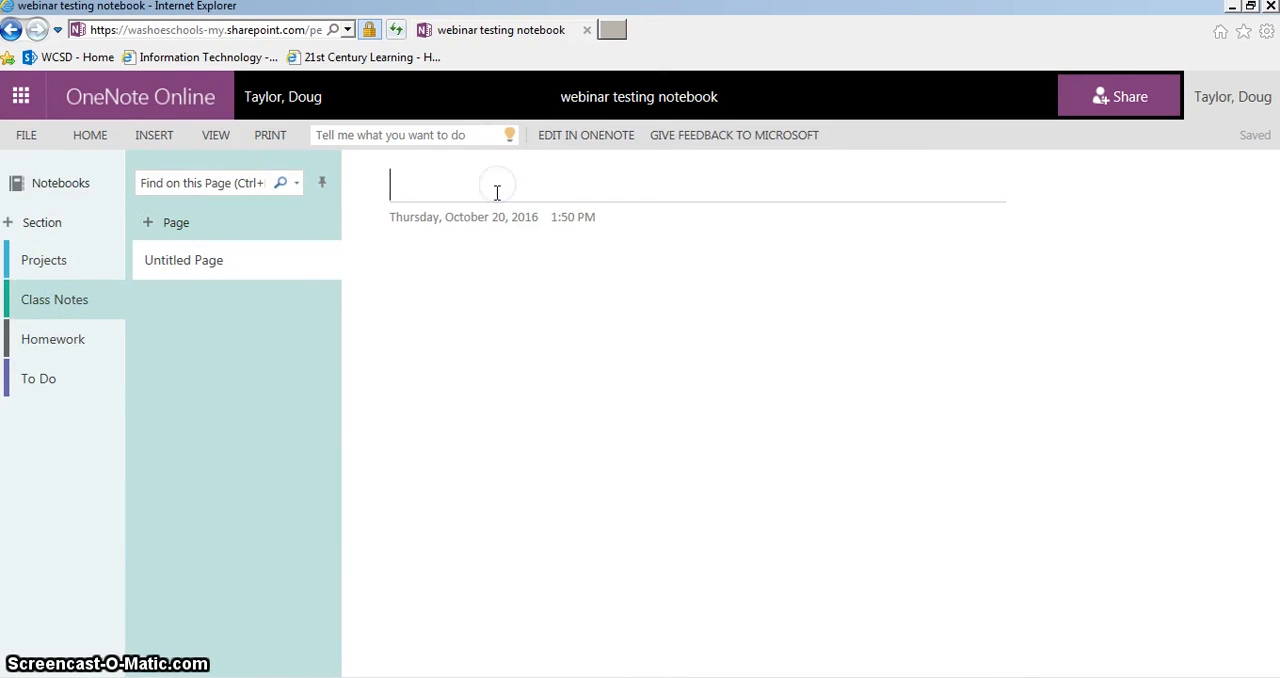
text(f)
key(BackSpace)
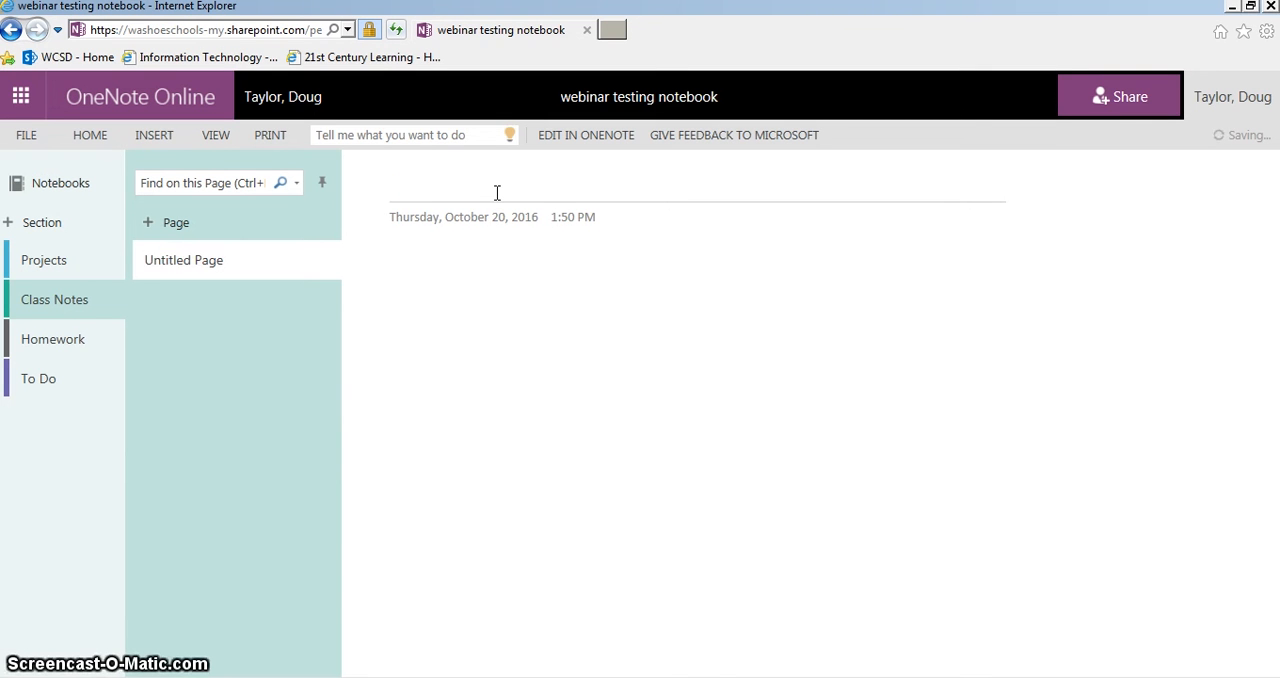
text(Notes for Today)
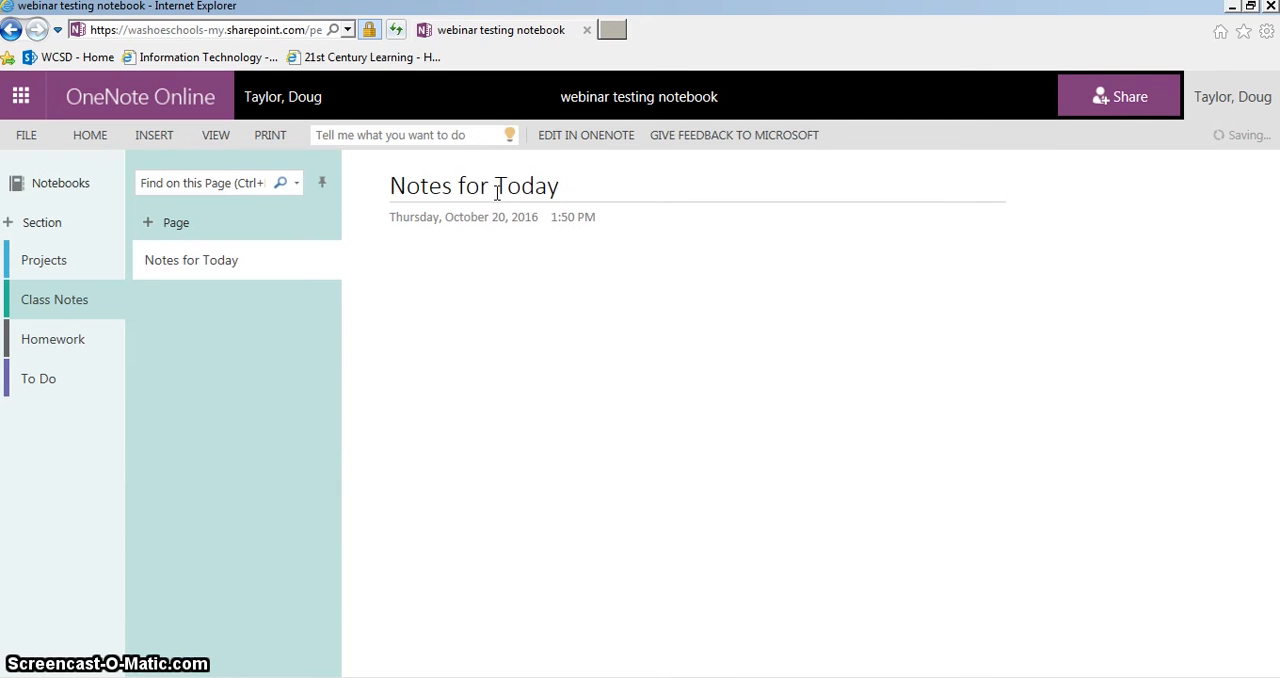
Write "Today's notes!" in the body of the Notes for Today page
click(407, 276)
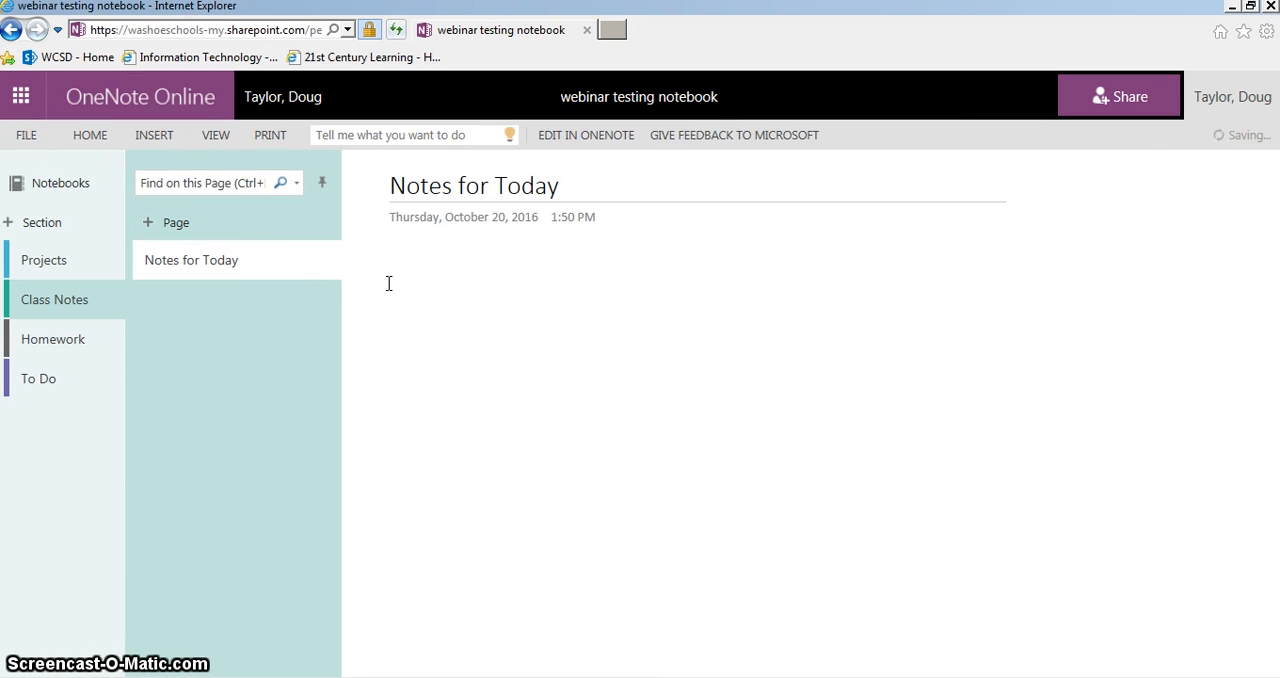
text(Today's )
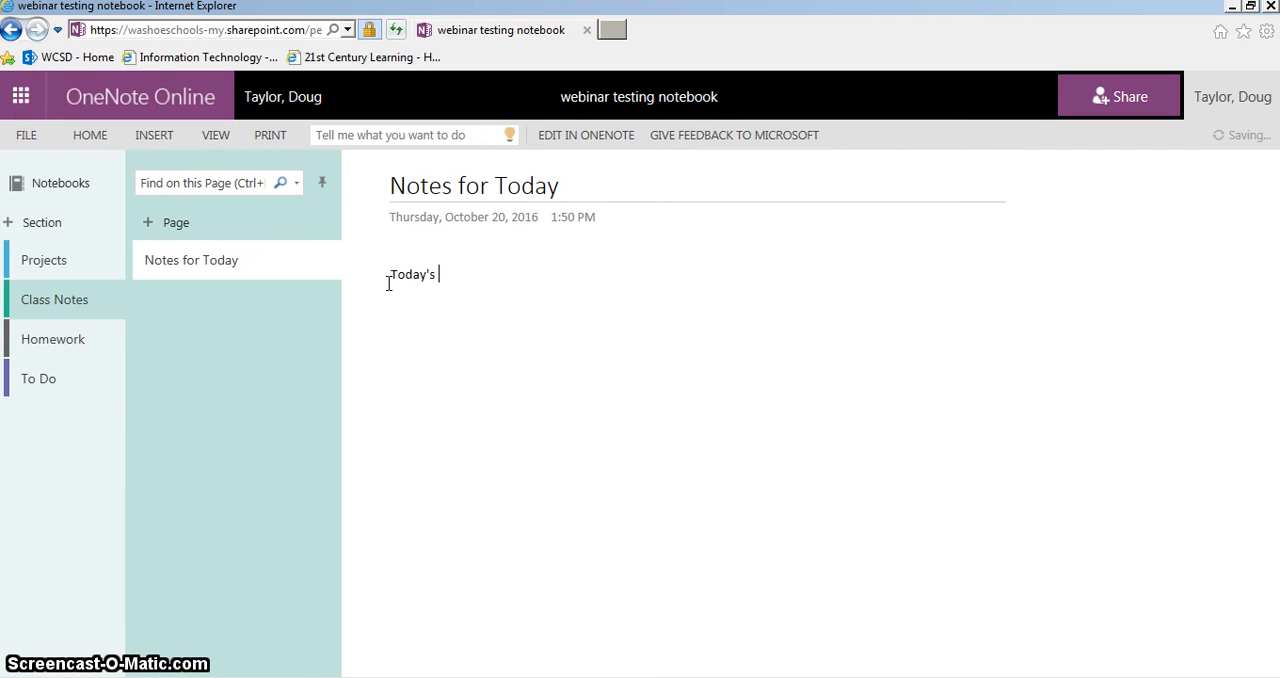
text(notes!)
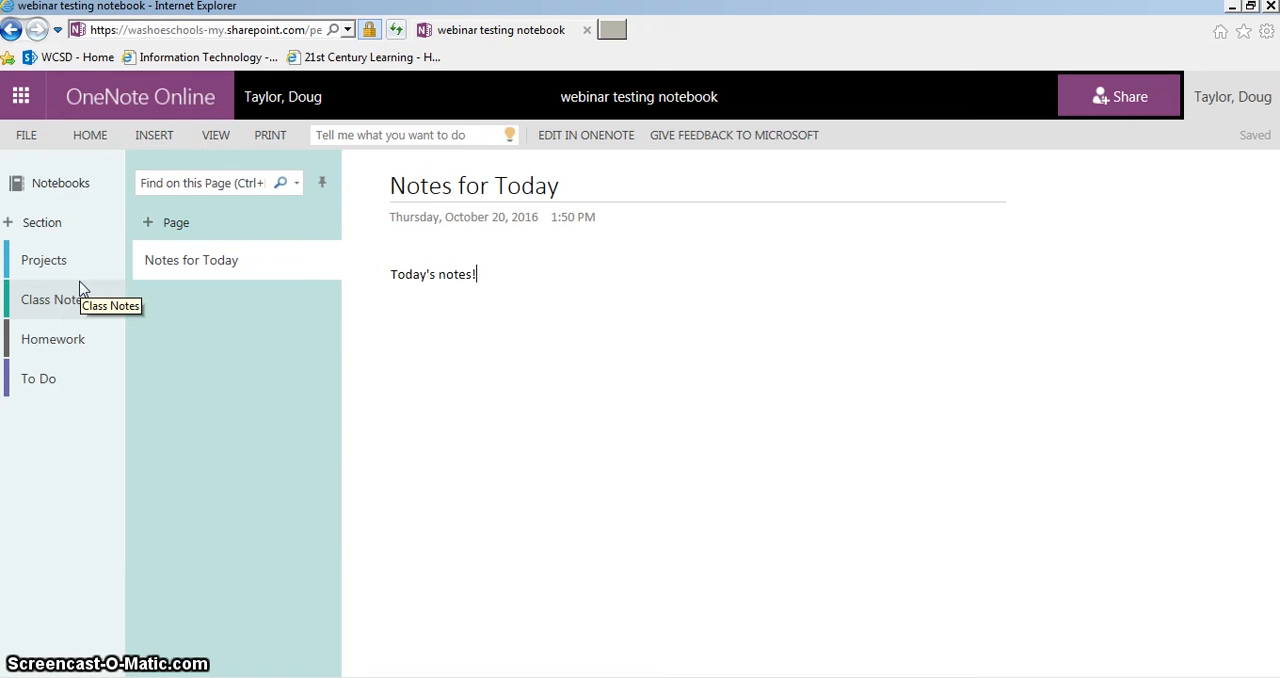
Title the To Do section's page "Daily to do list" and insert a To Do tag on its first body line
click(71, 378)
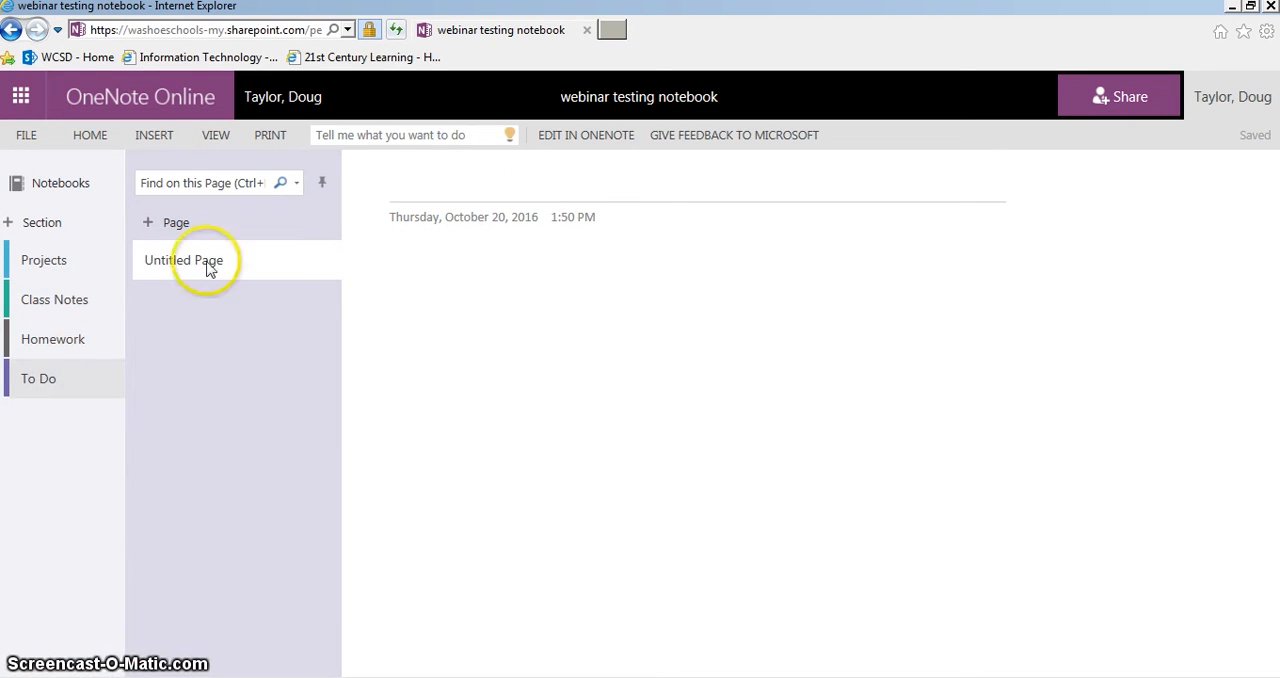
text(Daily to do list)
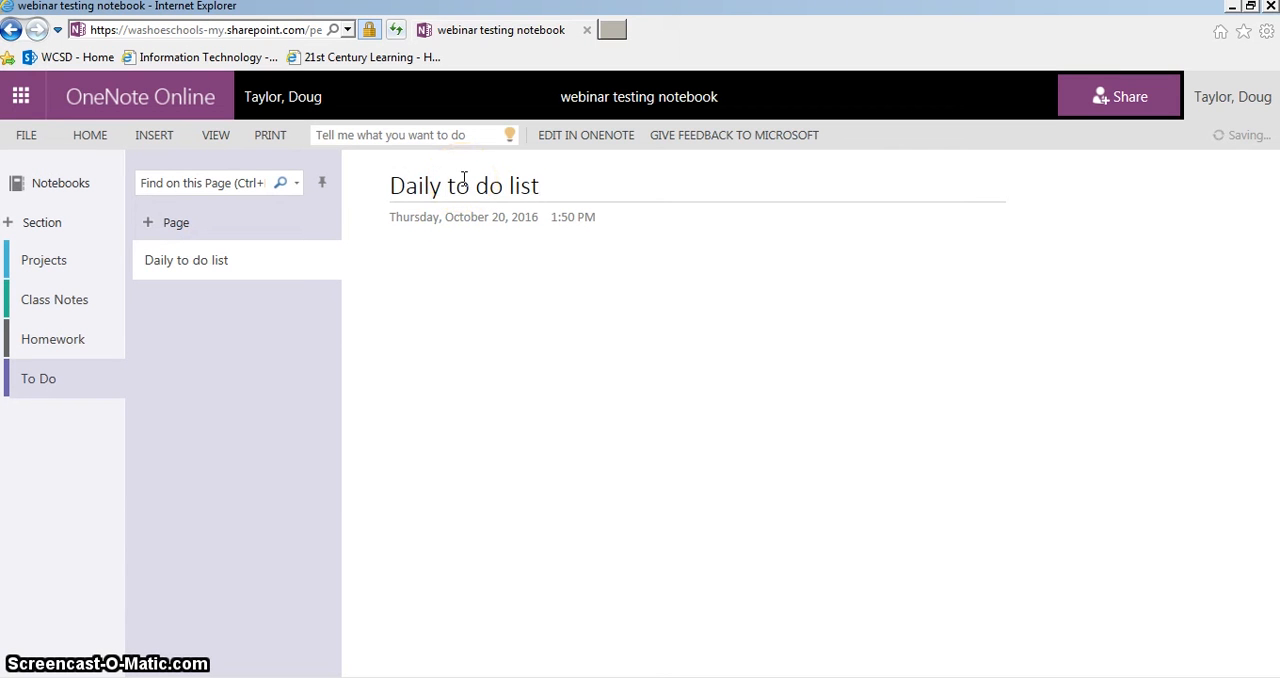
click(100, 135)
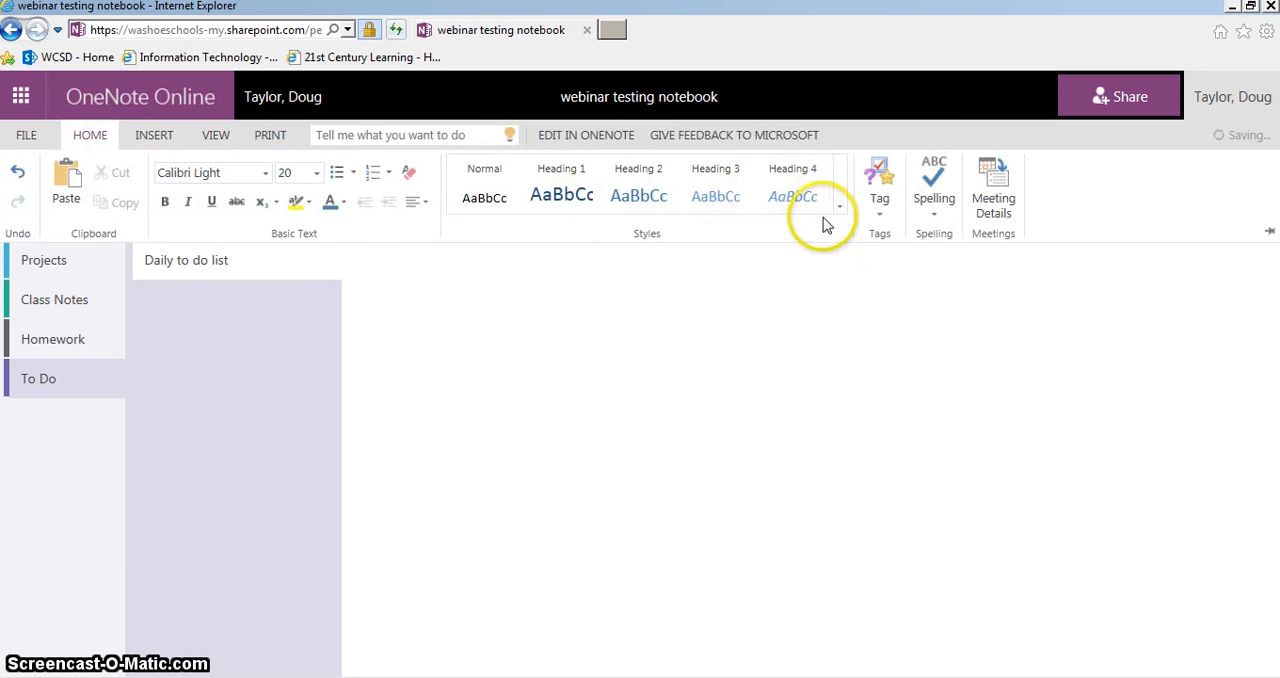
click(879, 210)
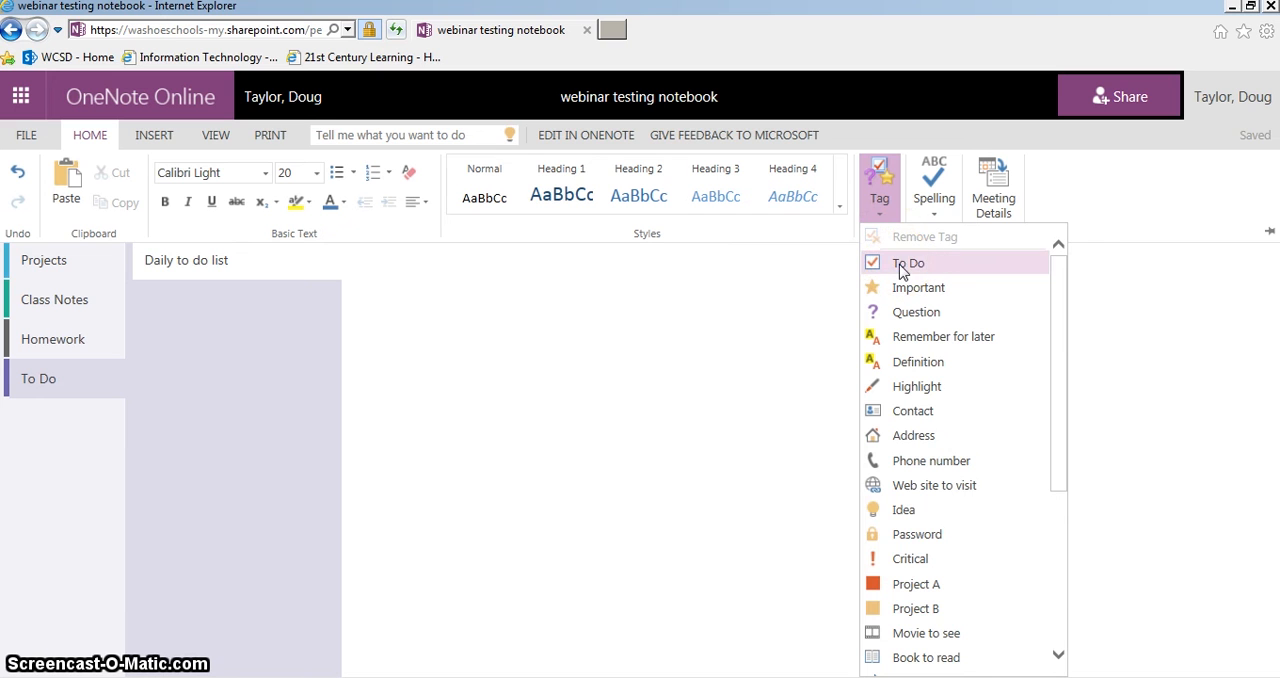
click(903, 265)
click(398, 278)
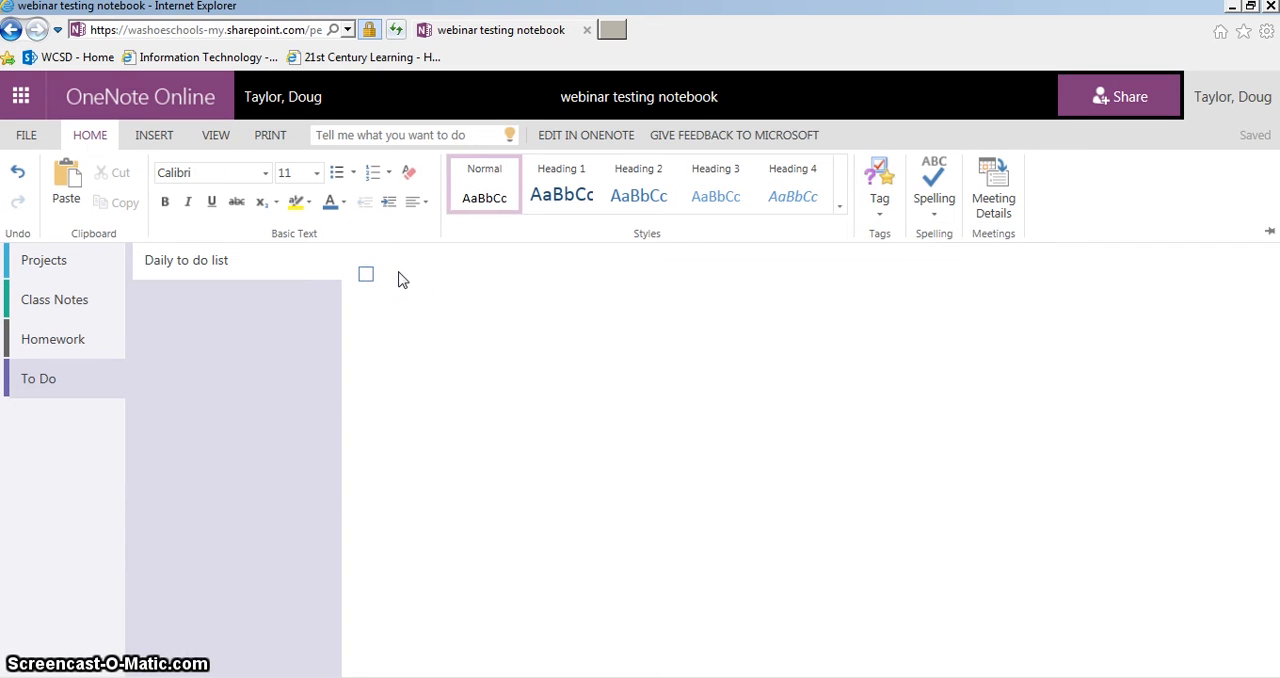
click(398, 278)
click(398, 277)
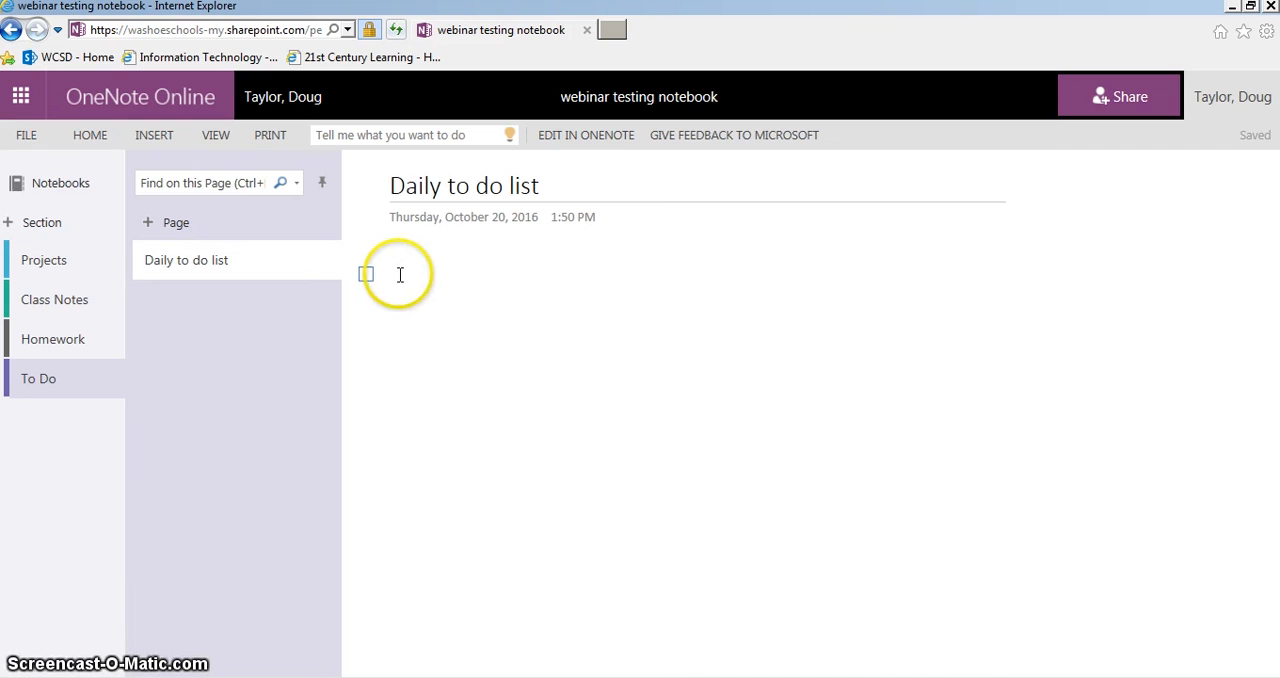
Enter the checklist items "Complete homework" and "Walk the dog" on separate lines and mark both as done
text(s)
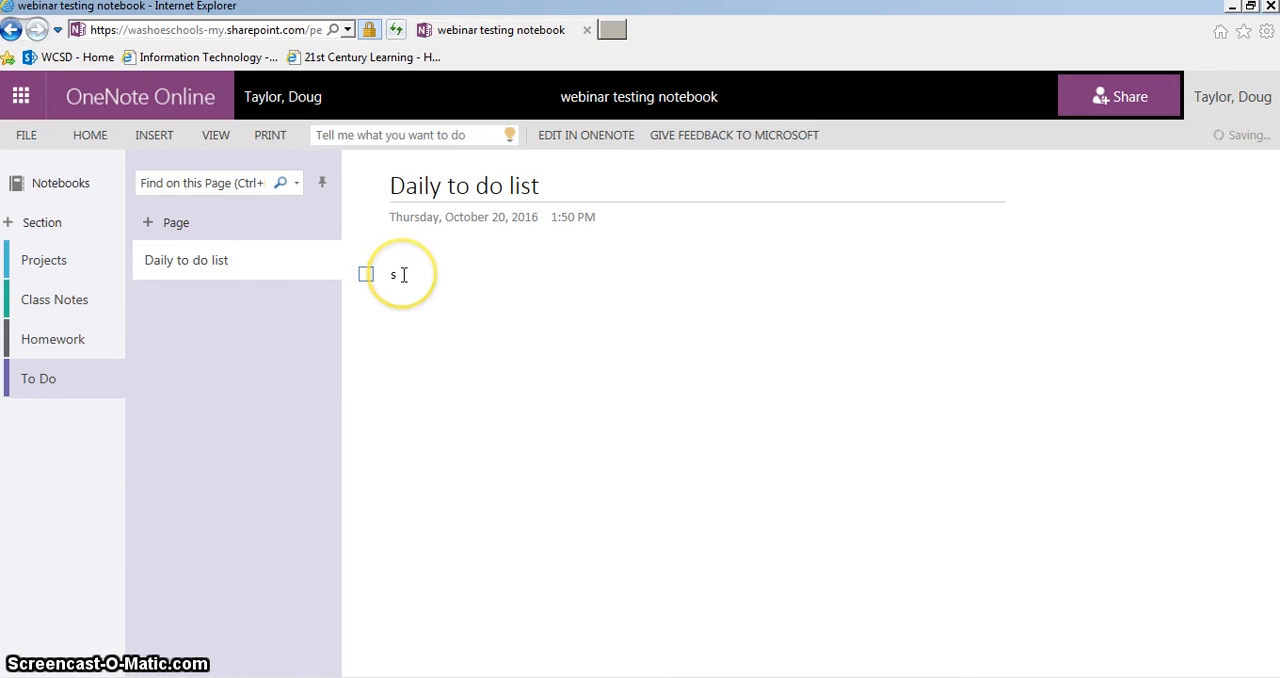
key(BackSpace)
text(Complete homew)
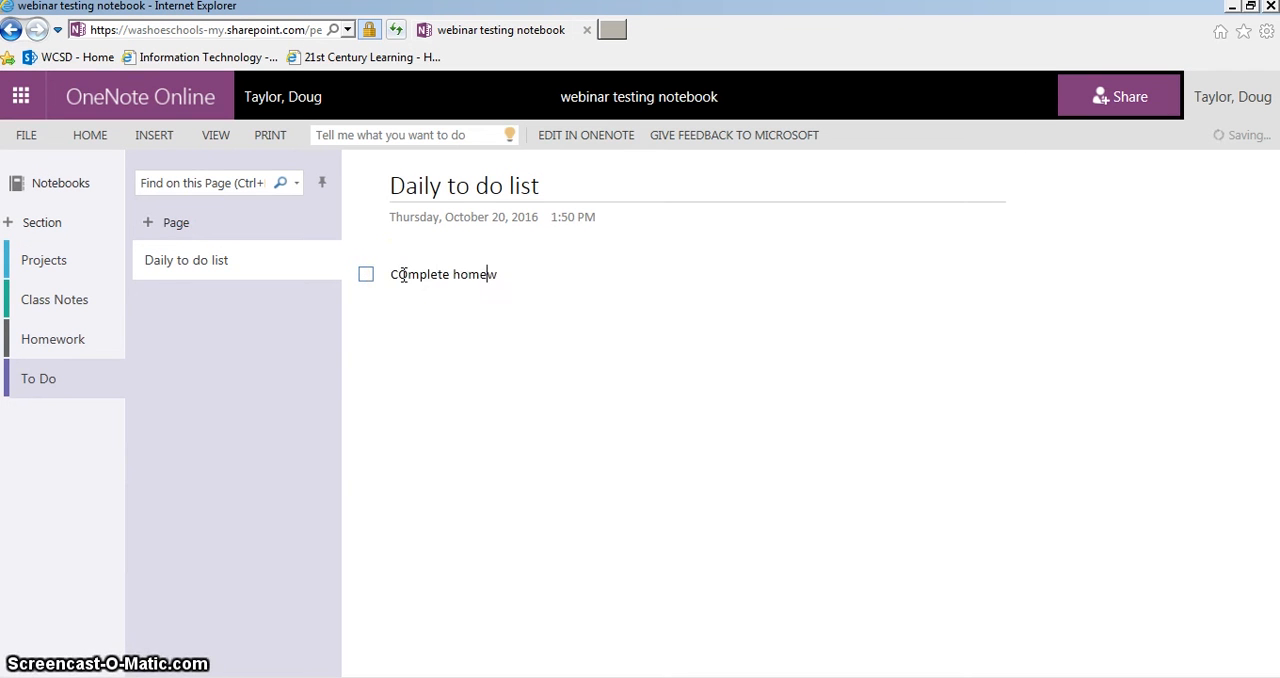
text(ork)
key(Return)
text(Walk the dog)
click(541, 284)
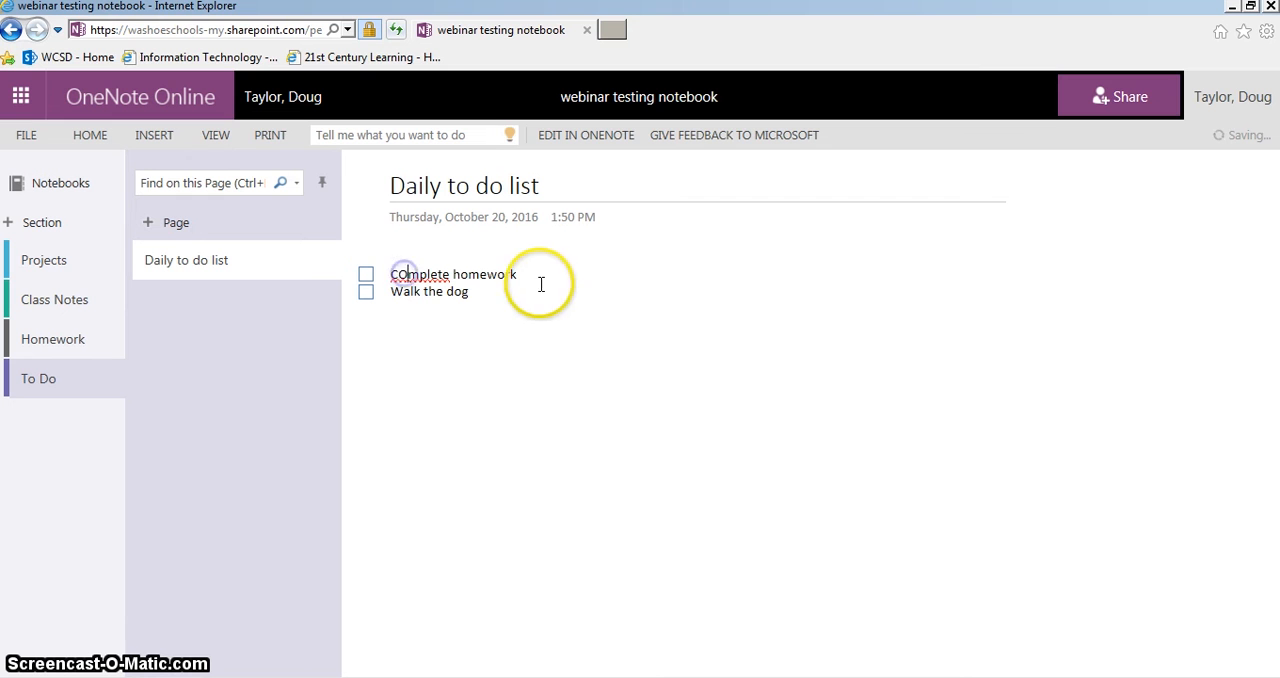
key(BackSpace)
text(o)
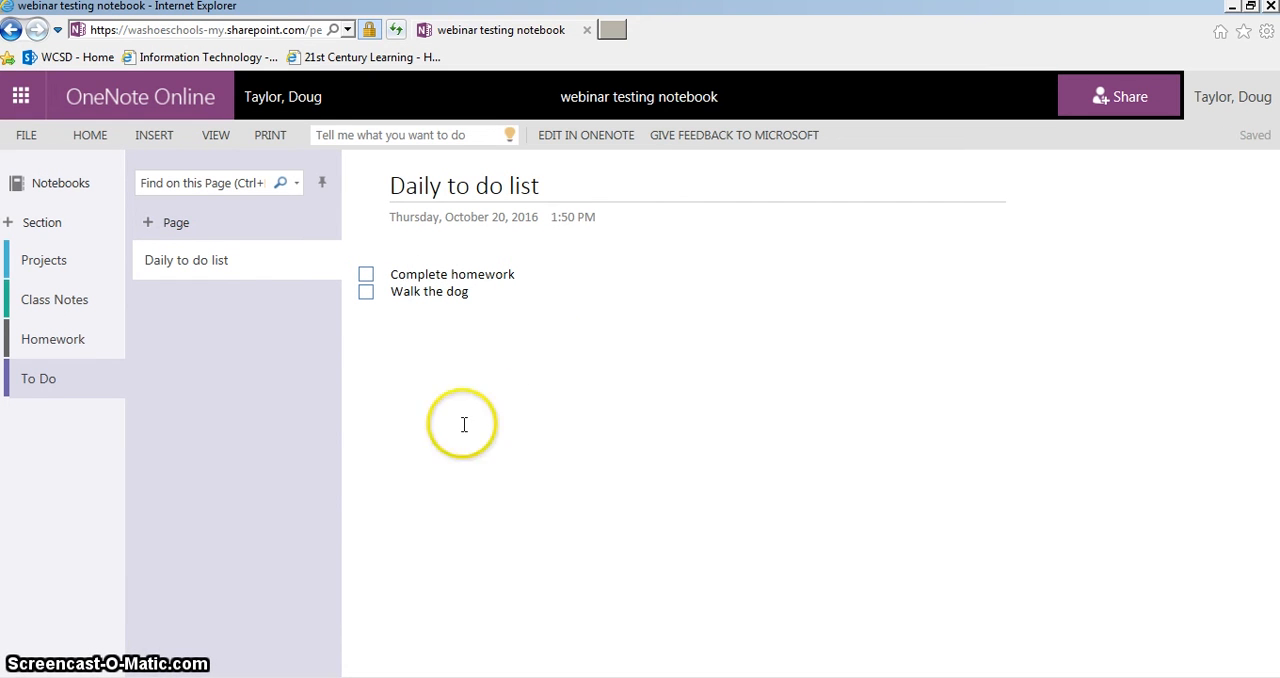
click(366, 274)
click(366, 291)
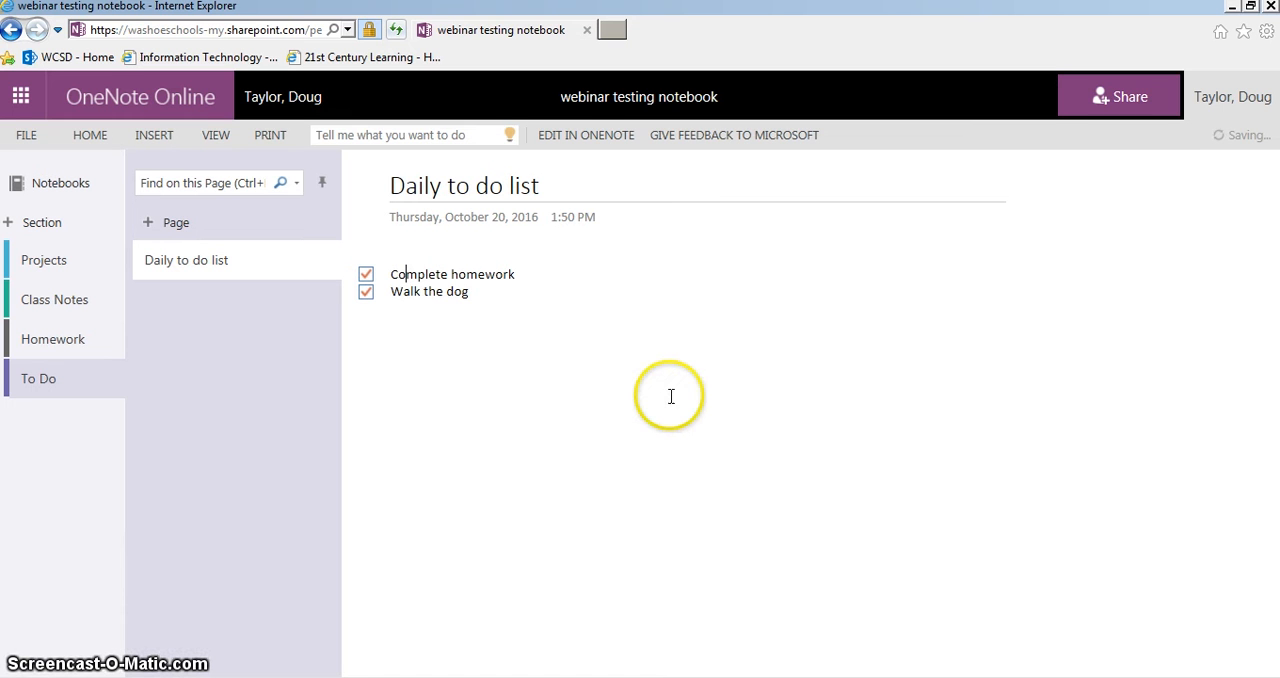
Start sharing the webinar testing notebook and add the colleague from the directory suggestions as an invitee
click(1128, 108)
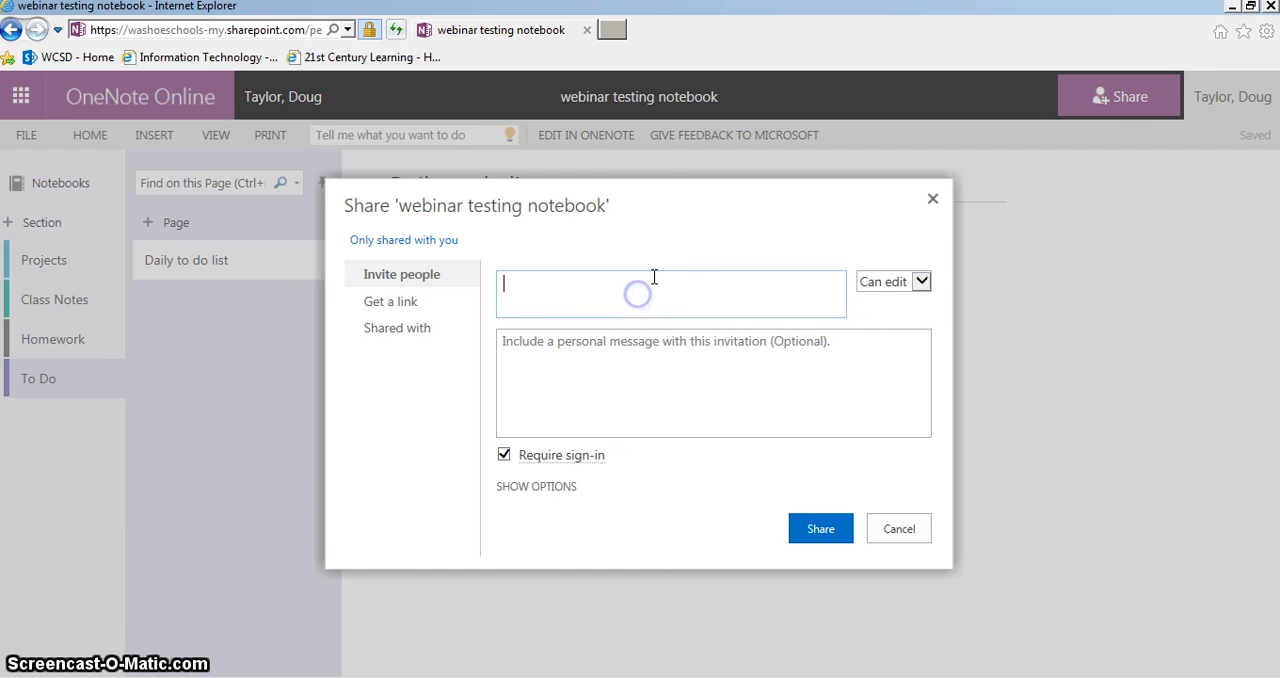
text(skoff)
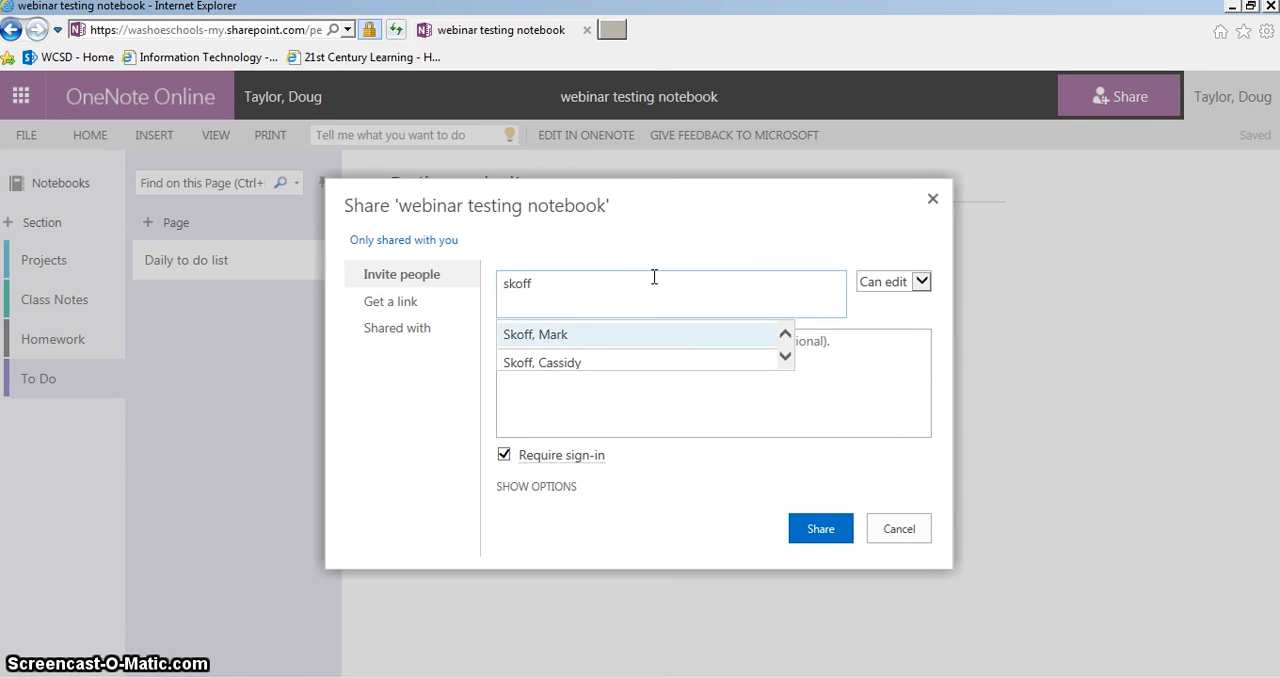
key(Return)
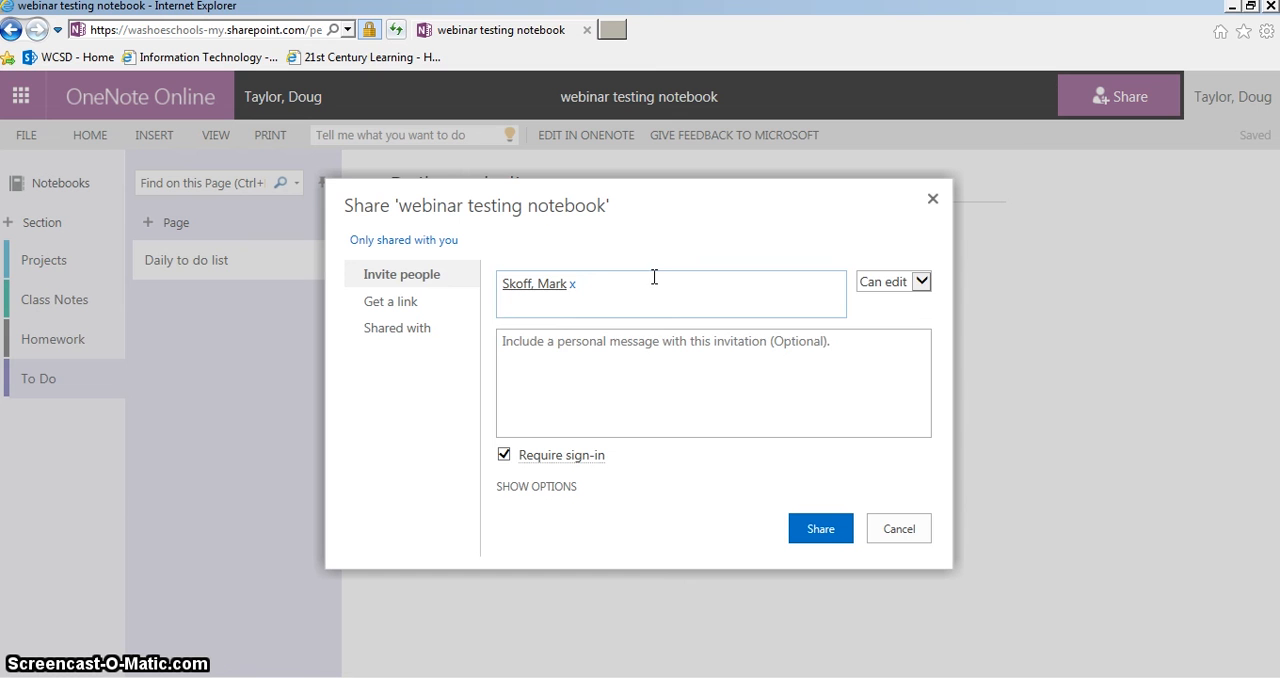
Write a personal invitation message that greets the invitee by first name and says "here is a notebook!"
click(767, 366)
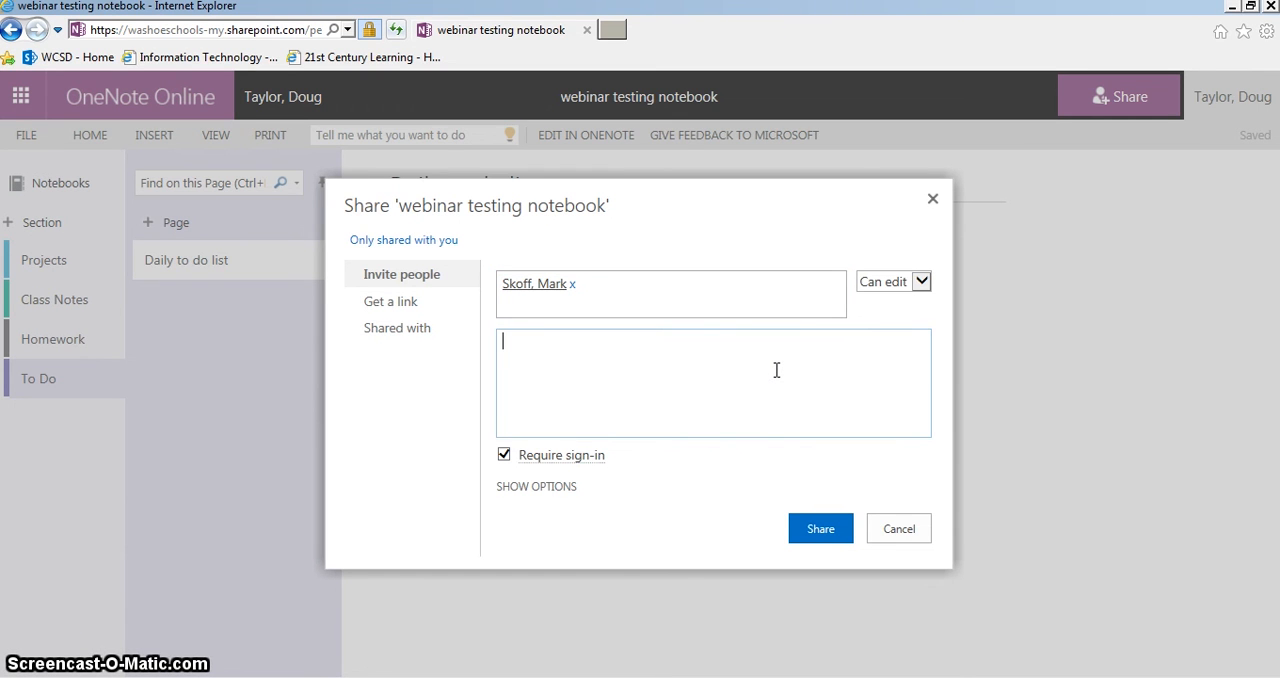
text(Hi Mark, )
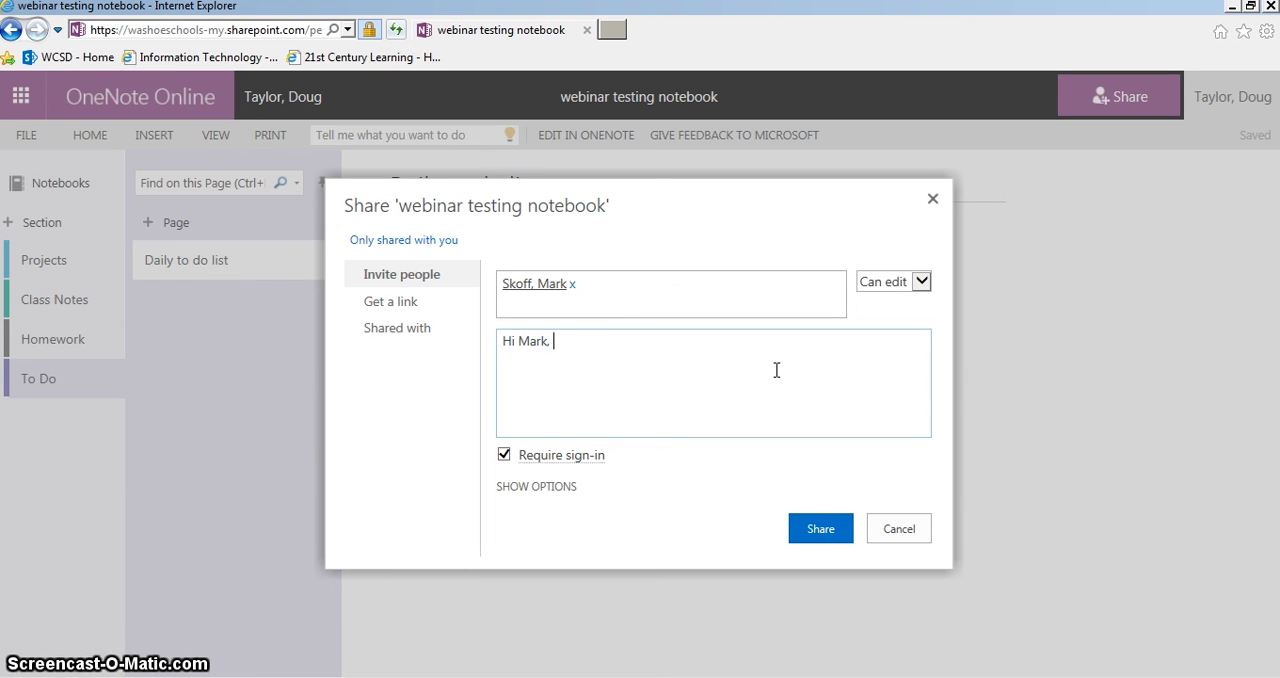
text(here is a noteboo)
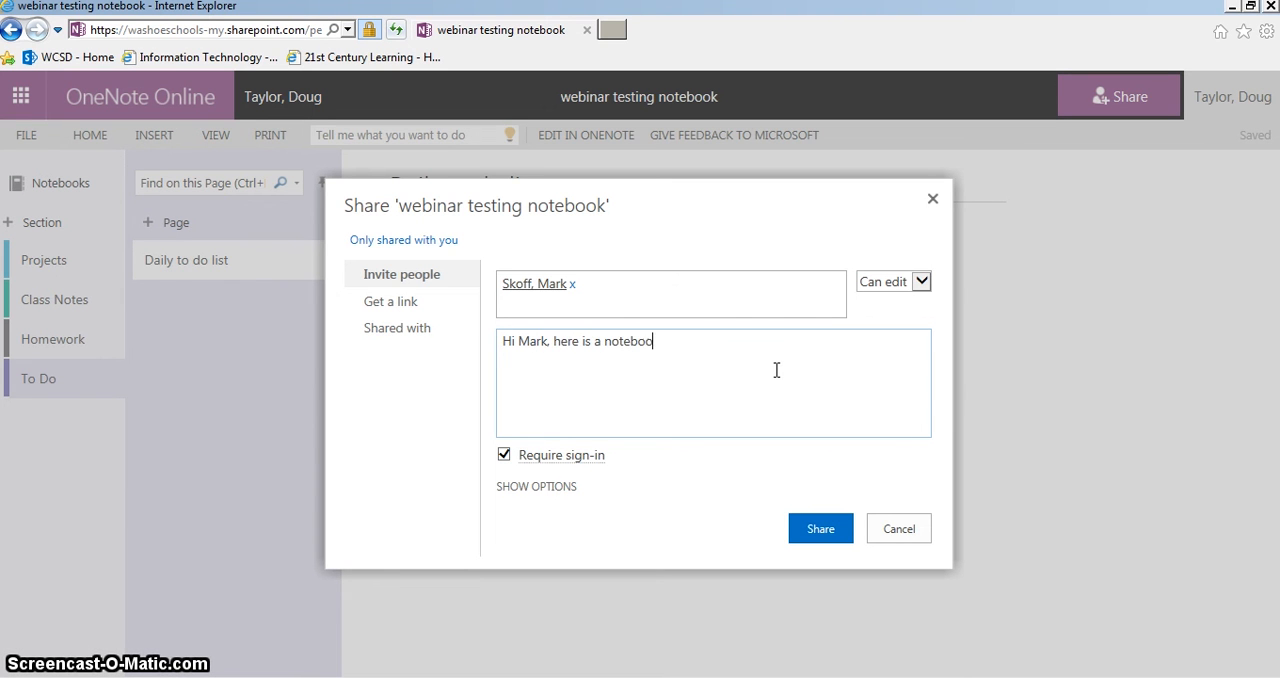
text(k!)
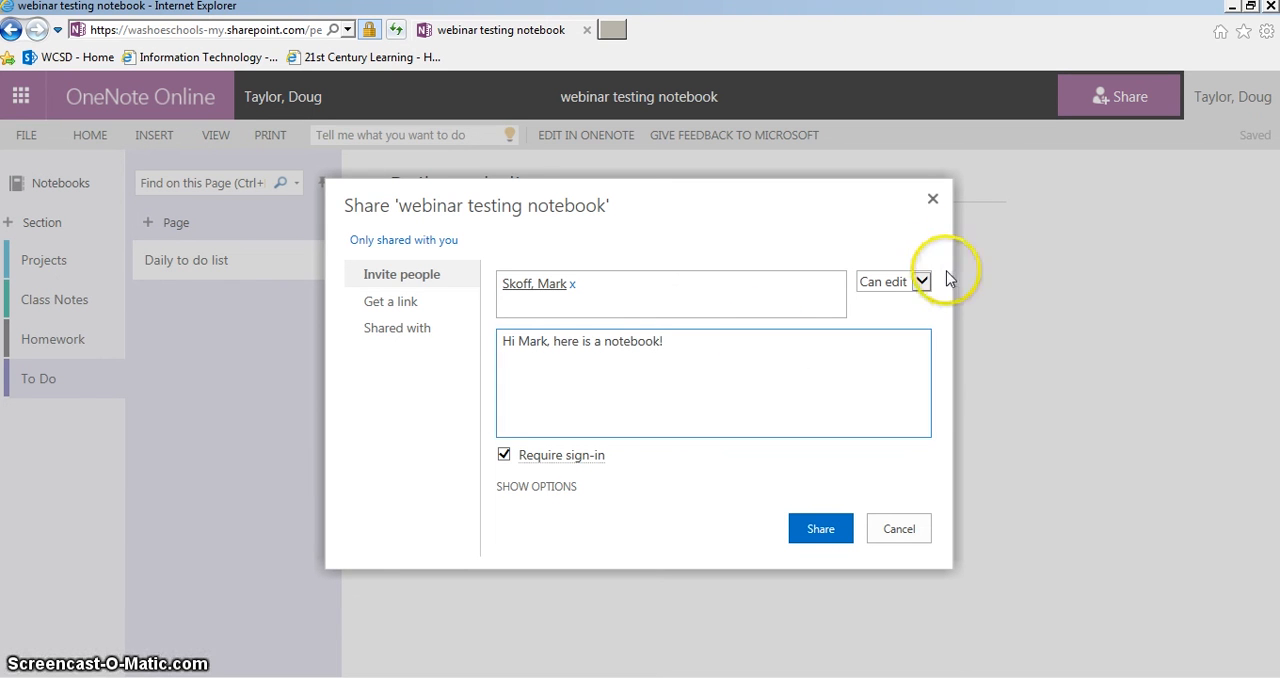
Keep the invitee's permission at Can edit with sign-in required, and send the sharing invitation
click(921, 281)
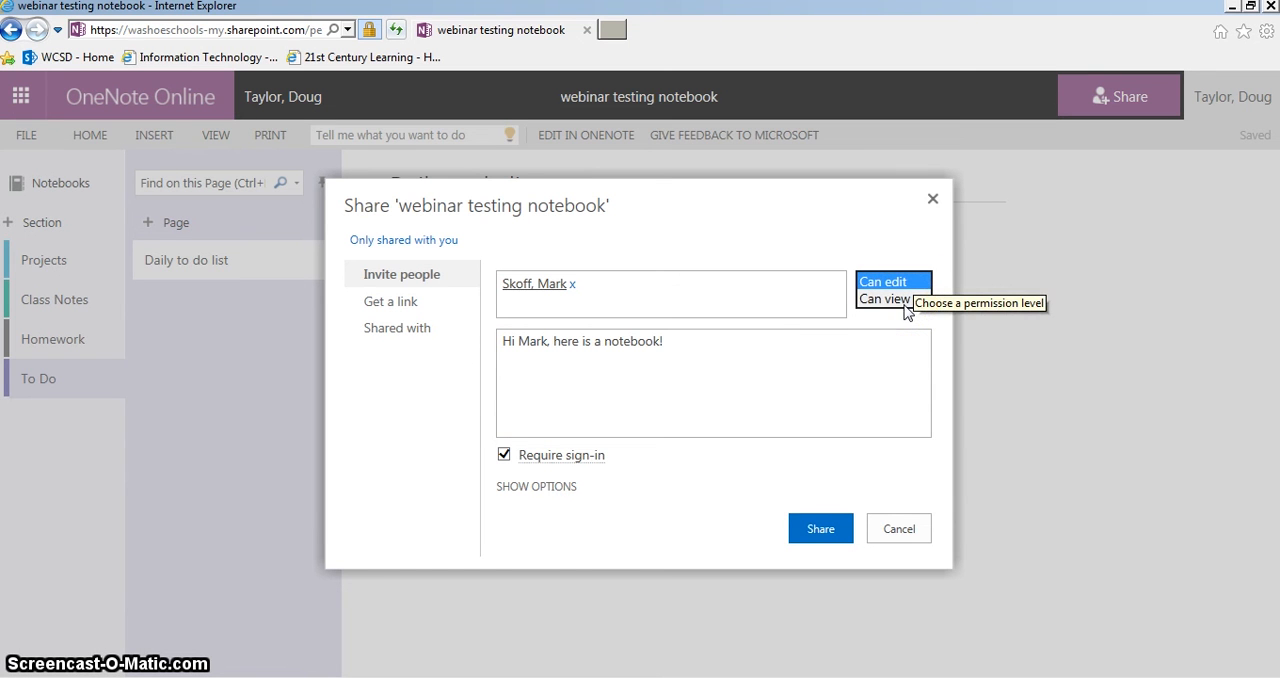
click(506, 451)
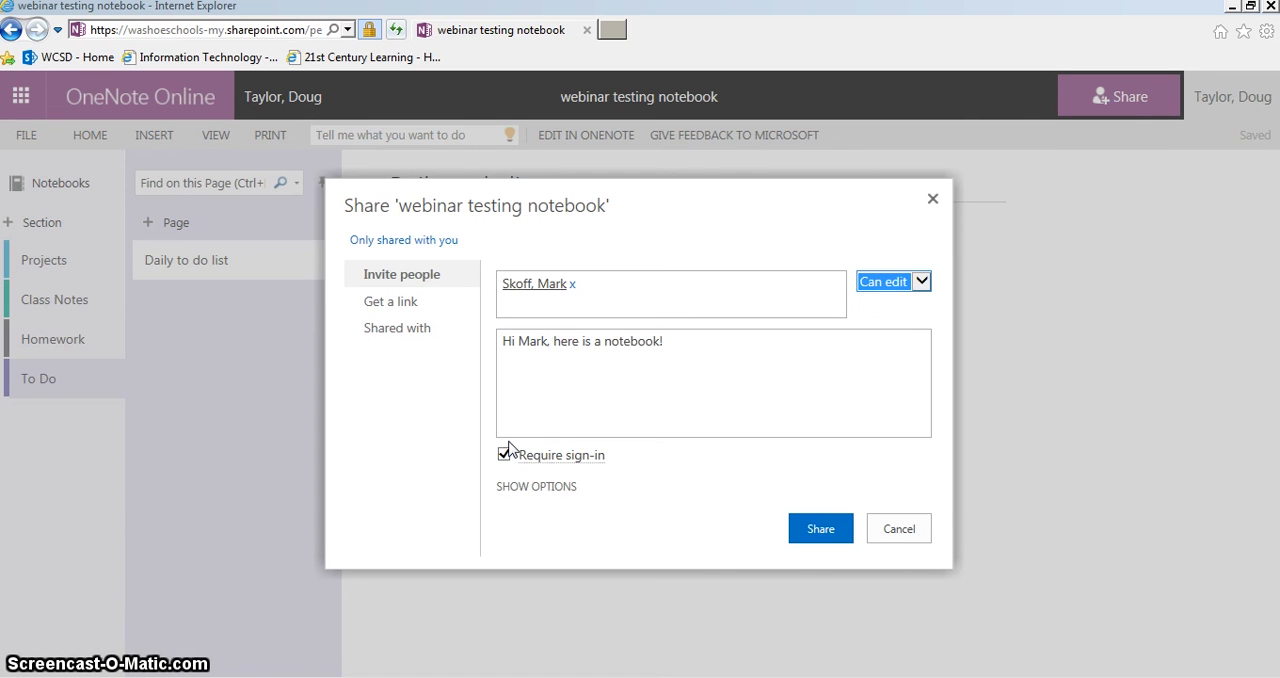
click(818, 534)
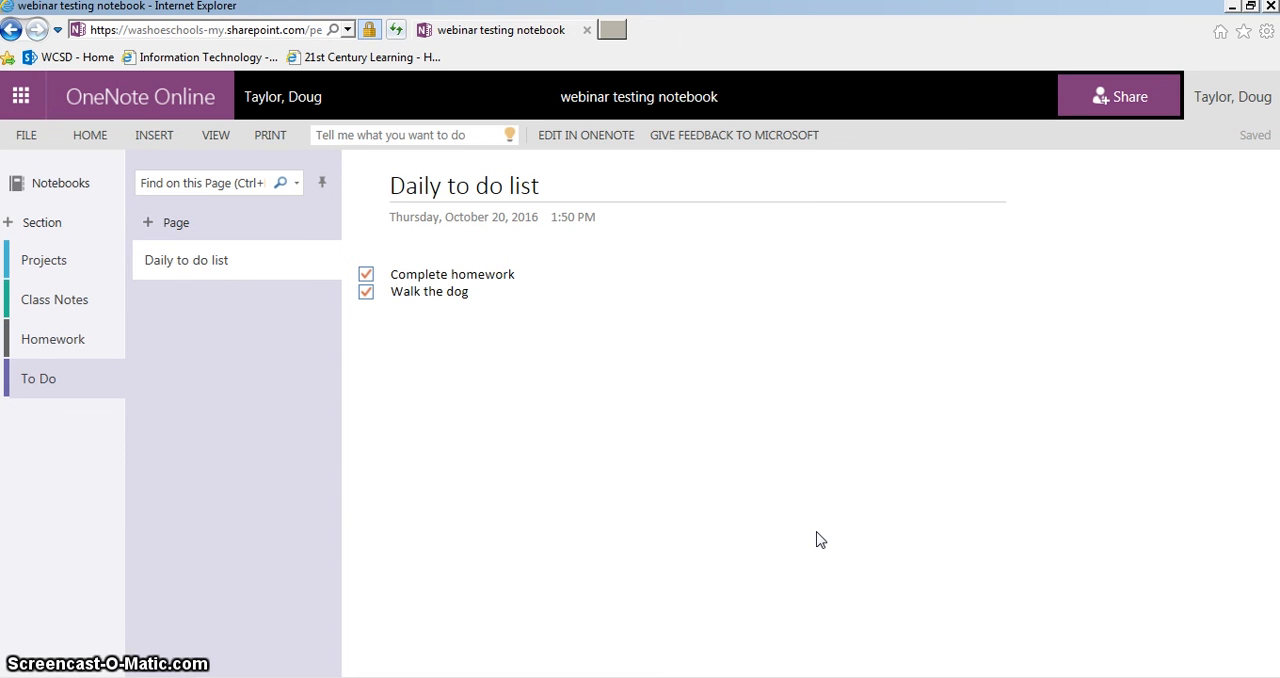
click(769, 533)
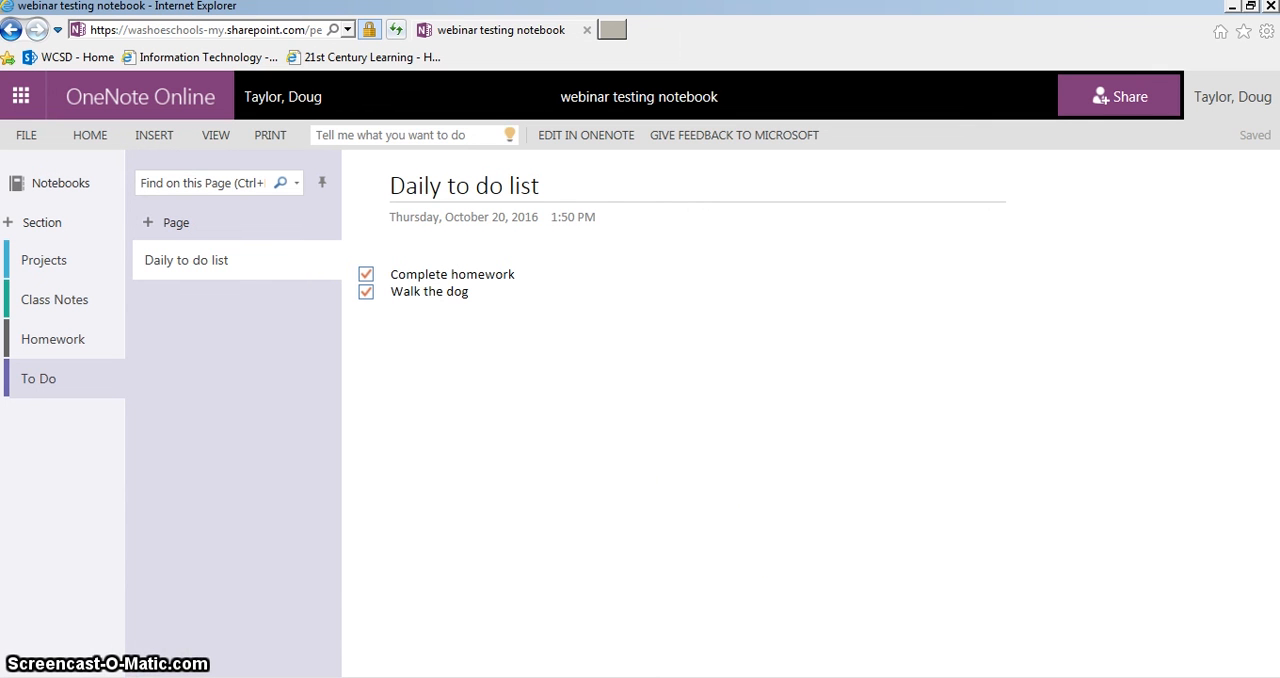
Close the notebook's browser tab and load portal.office.com in a new tab
key(ctrl+t)
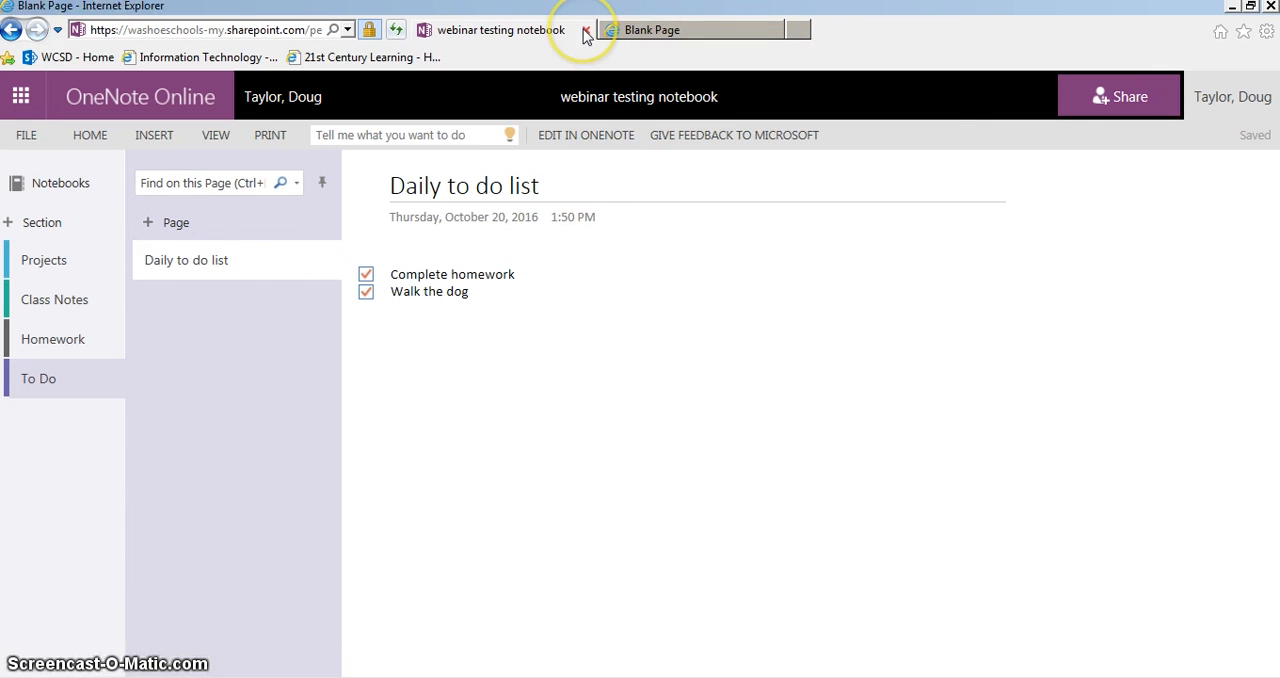
click(585, 31)
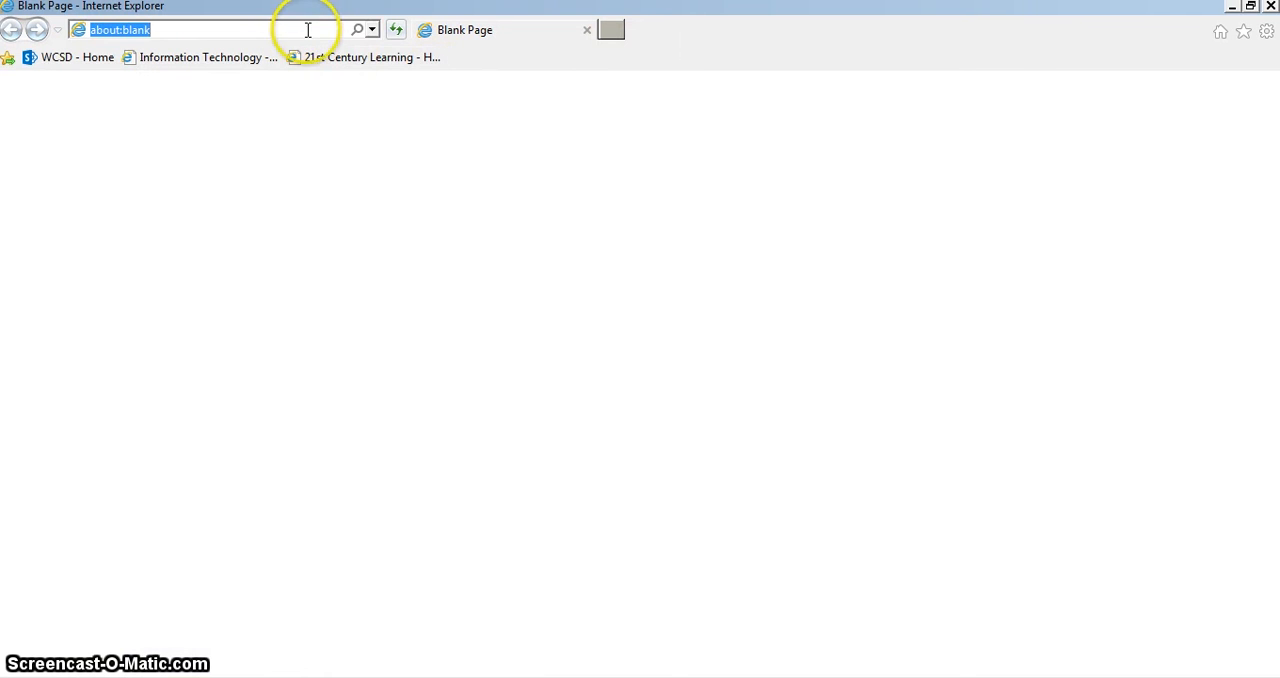
text(port)
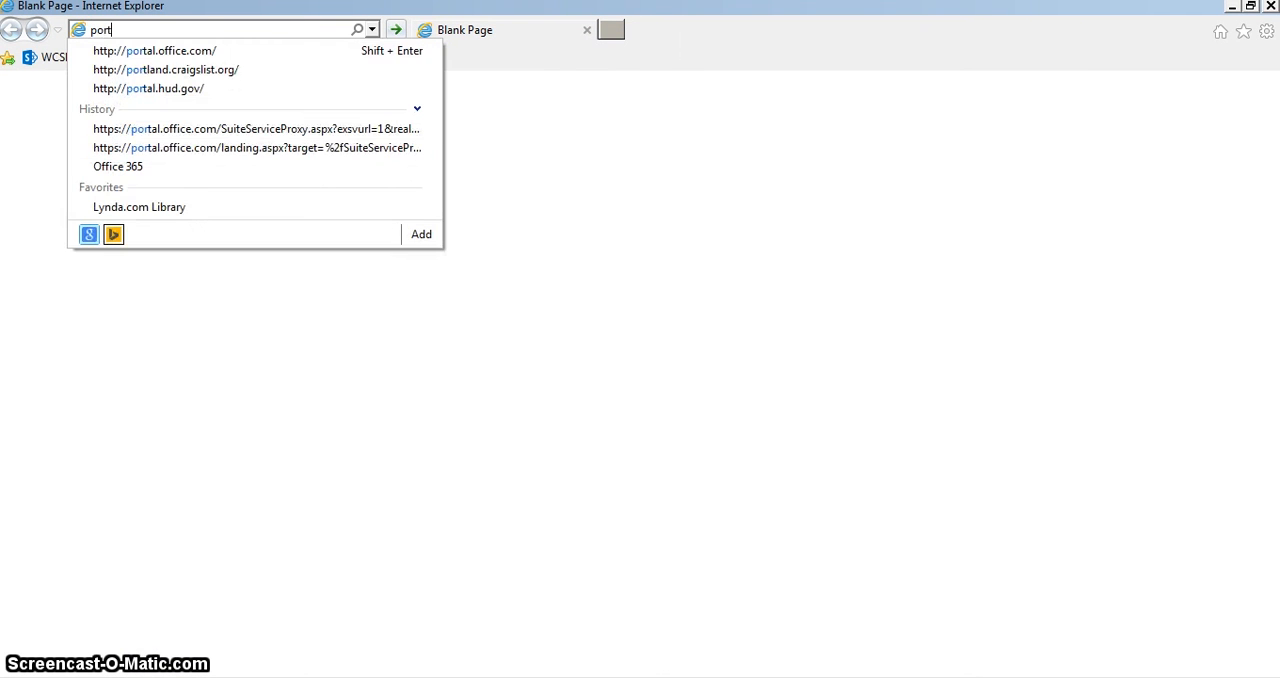
key(Down)
key(Return)
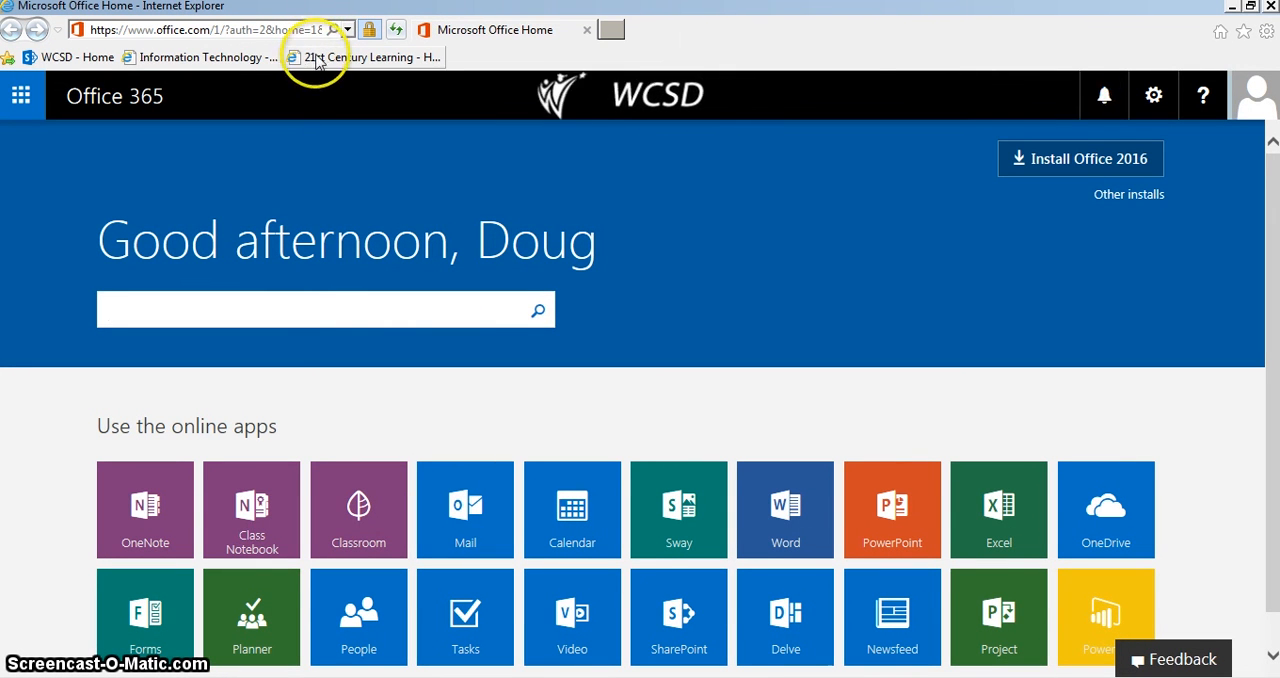
Launch OneNote from the Office 365 app launcher and open the webinar testing notebook from the recent notebooks
click(24, 96)
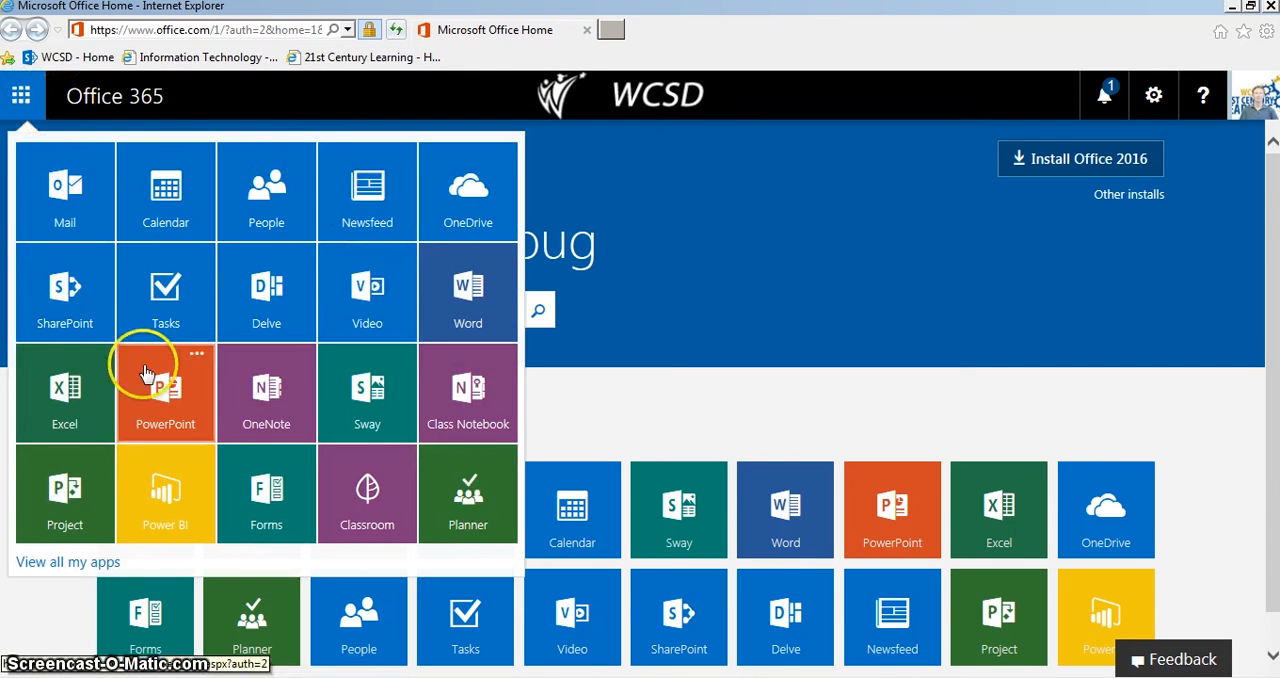
click(259, 410)
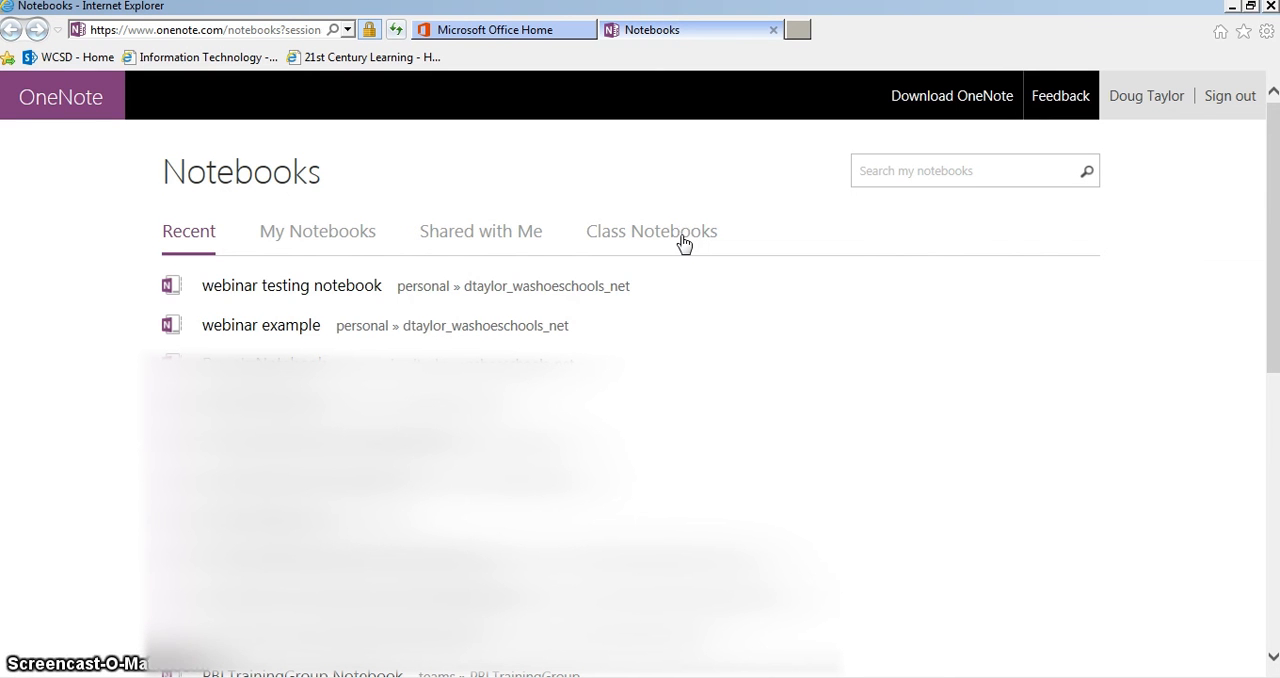
click(314, 298)
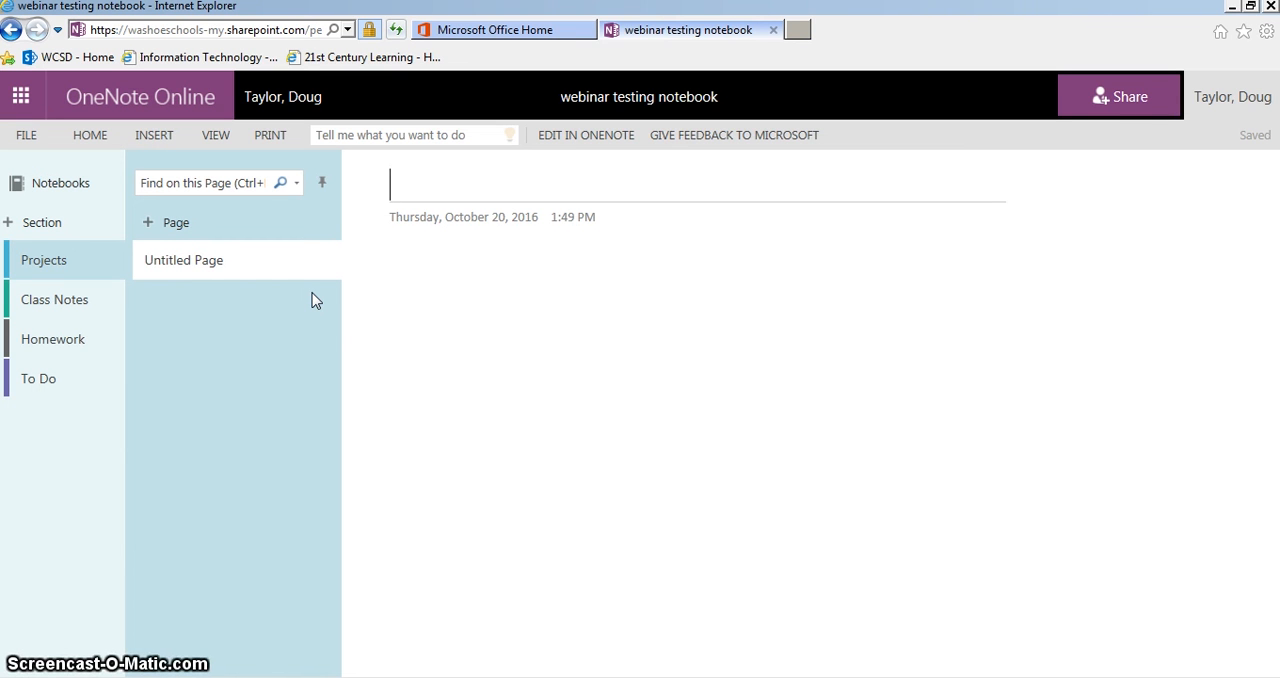
click(324, 314)
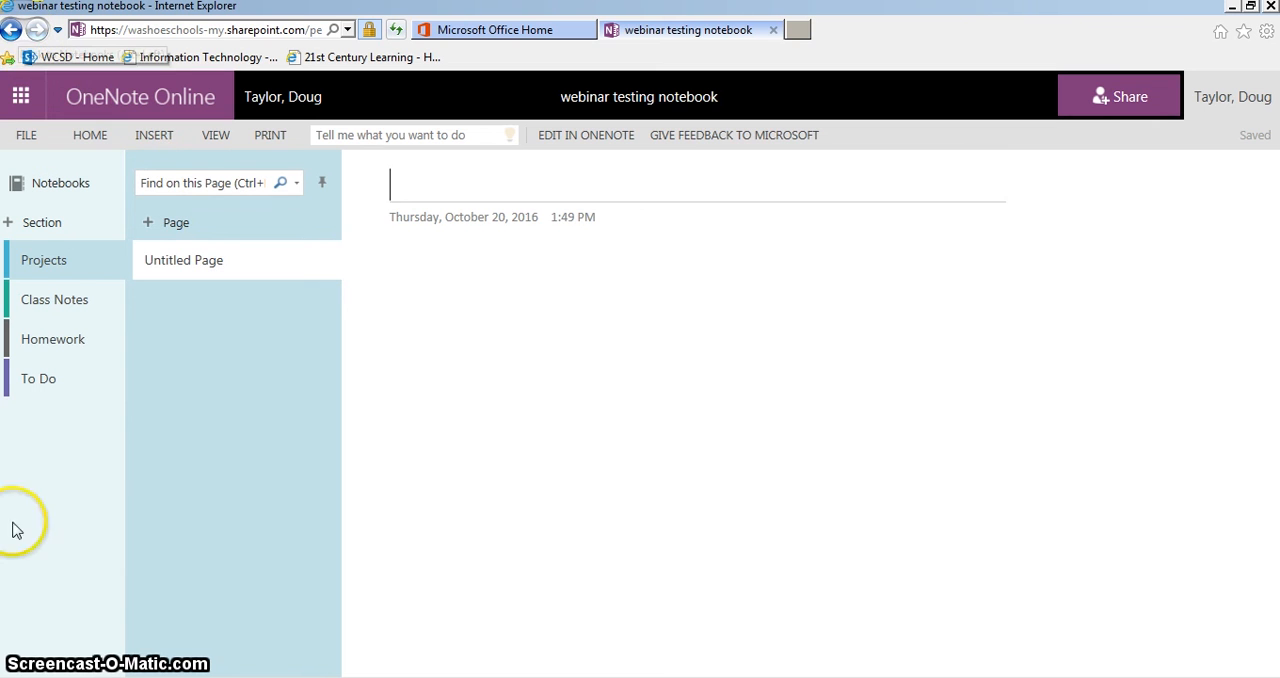
Return to the list of recent OneNote notebooks, and switch to the ActivInspire presentation
click(12, 31)
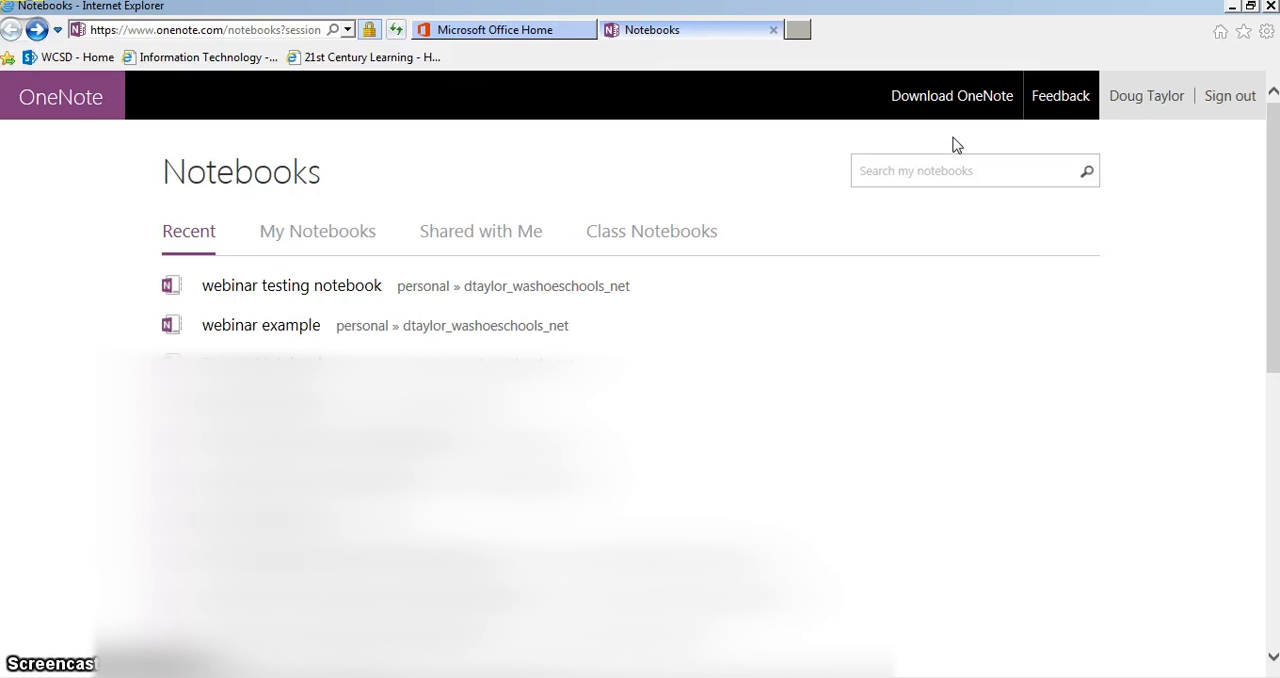
click(967, 149)
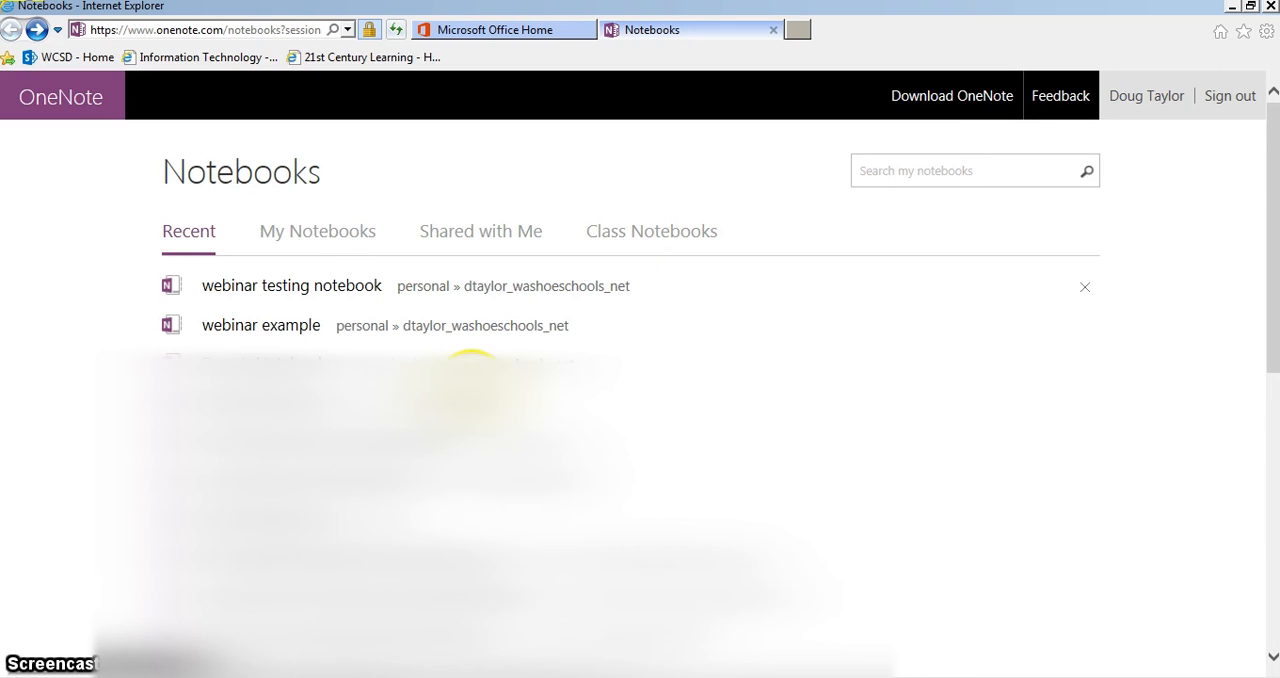
click(68, 670)
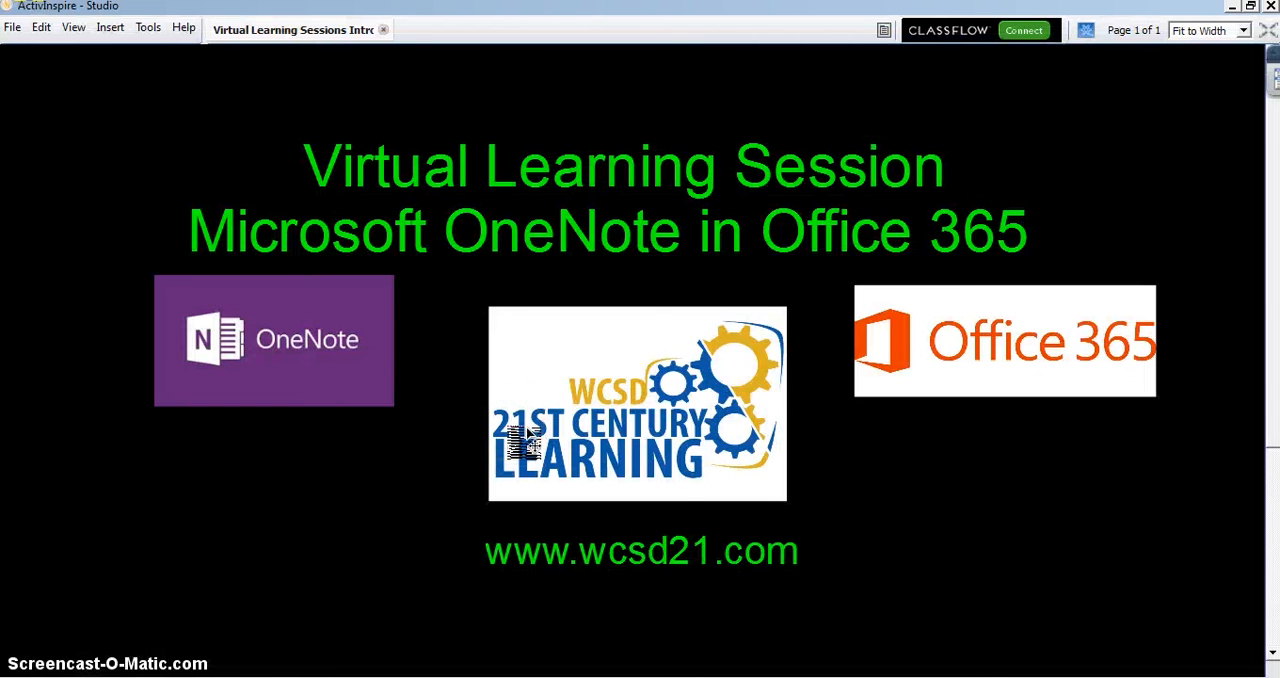